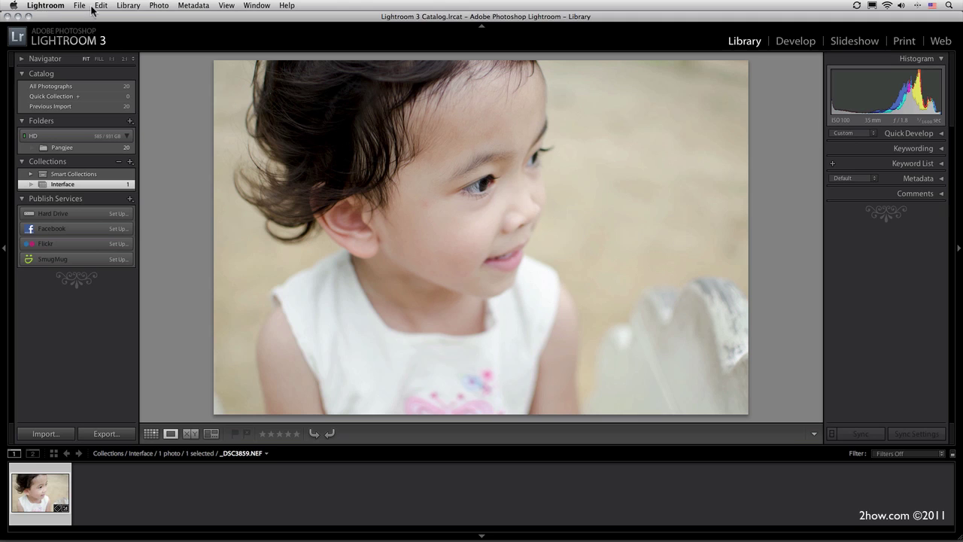
Browse the menu bar and show the Window > Screen Mode submenu over the portrait.
{"action": "left_click", "coordinate": [140, 6]}
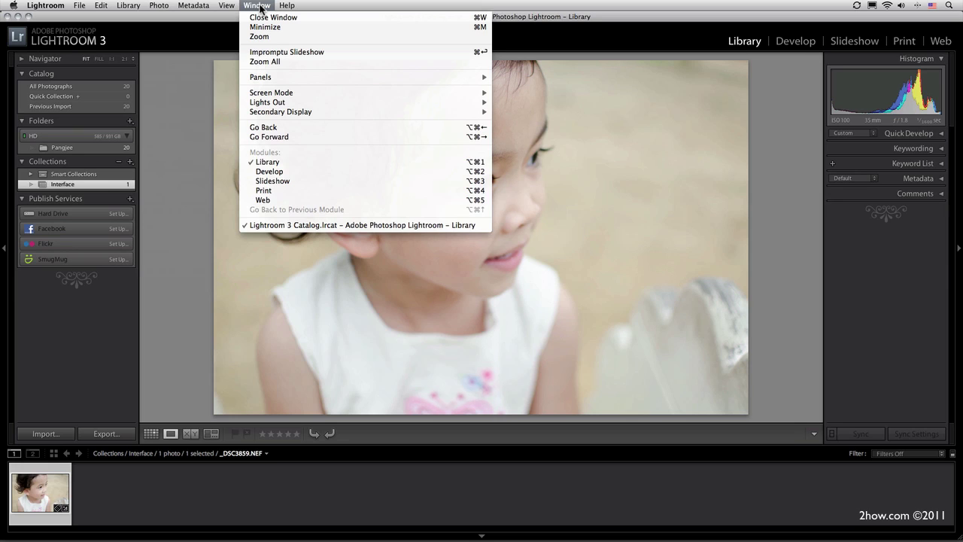
{"action": "mouse_move", "coordinate": [271, 93]}
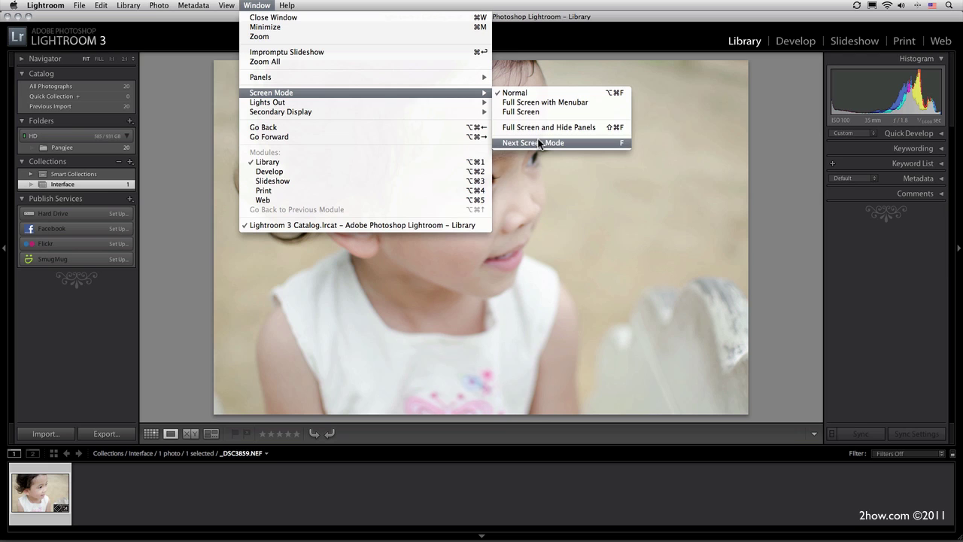
Toggle full-screen mode on and off with F, leaving the screen mode at Normal.
{"action": "left_click", "coordinate": [772, 125]}
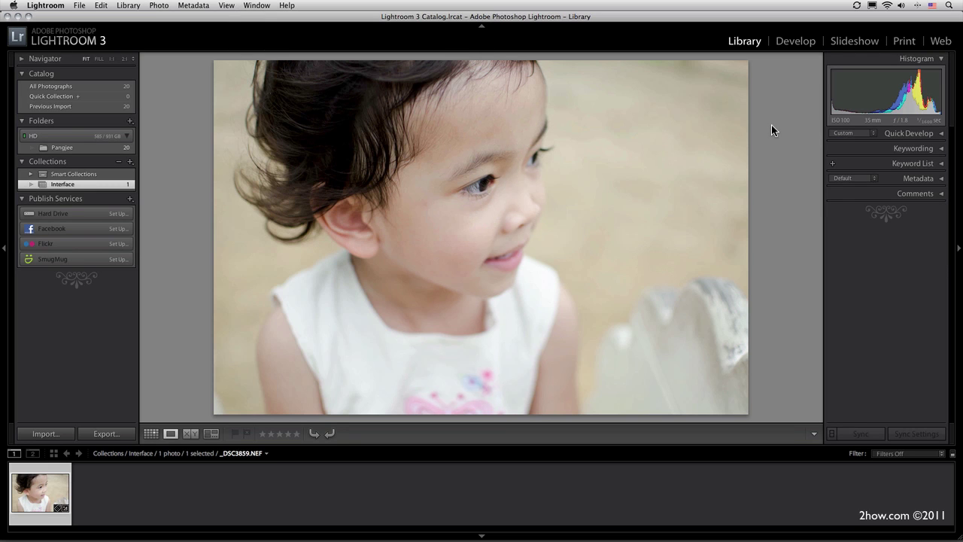
{"action": "key", "text": "f"}
{"action": "key", "text": "f"}
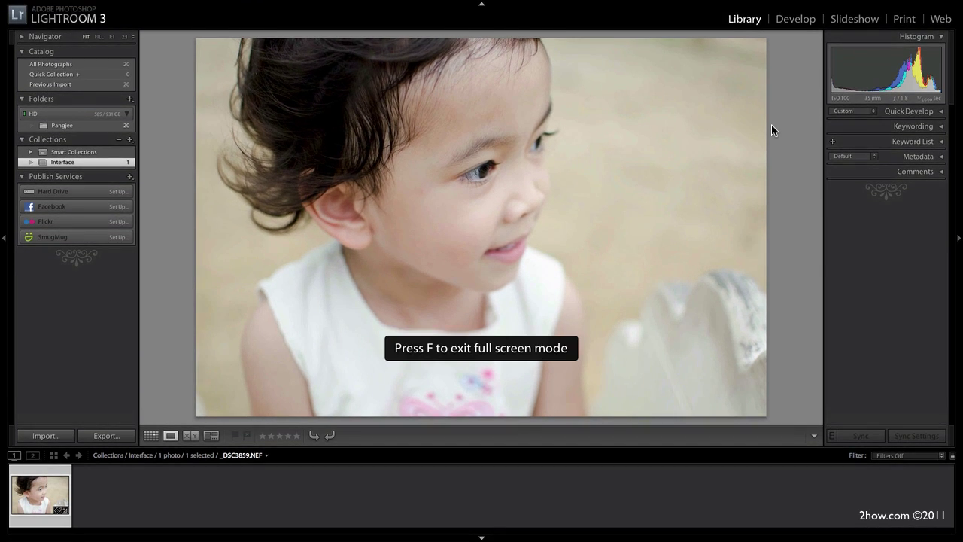
{"action": "key", "text": "f"}
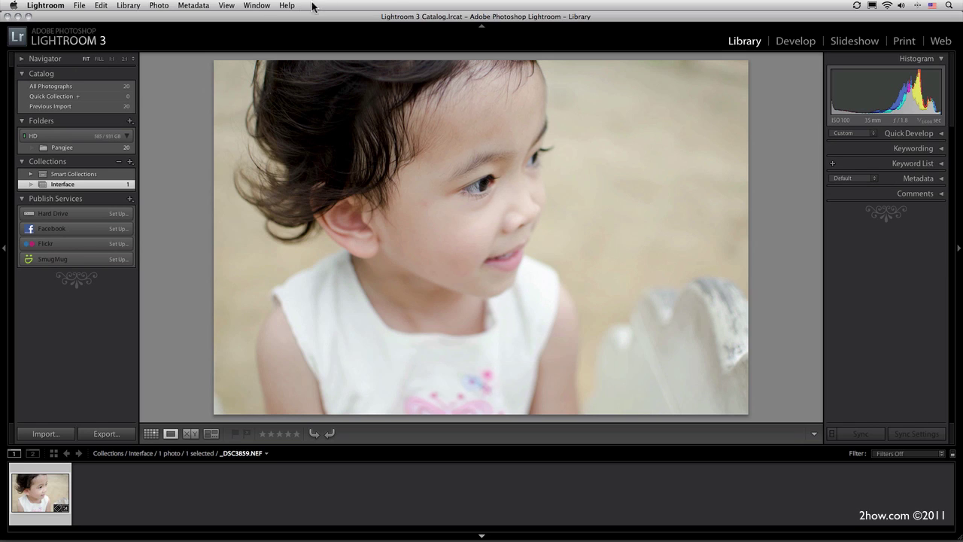
{"action": "left_click", "coordinate": [257, 5]}
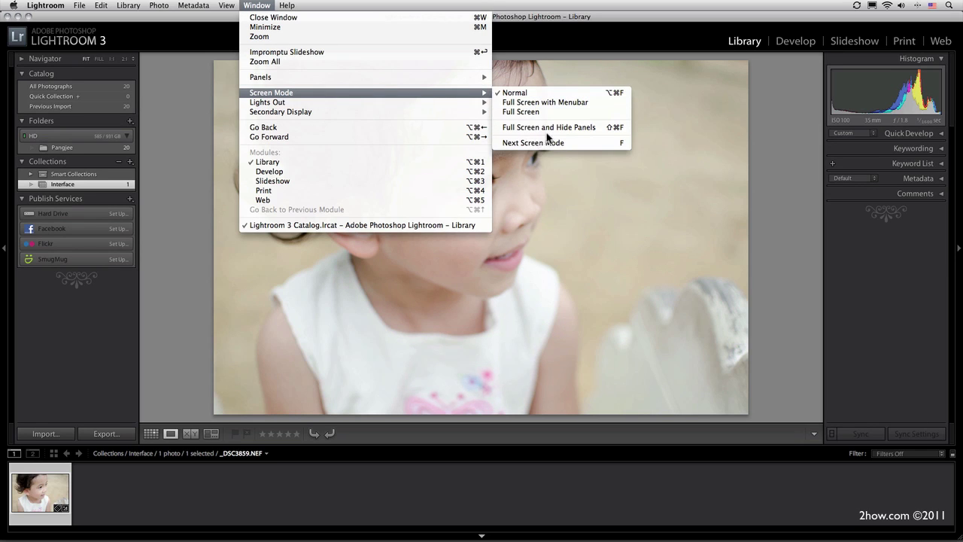
{"action": "left_click", "coordinate": [771, 133]}
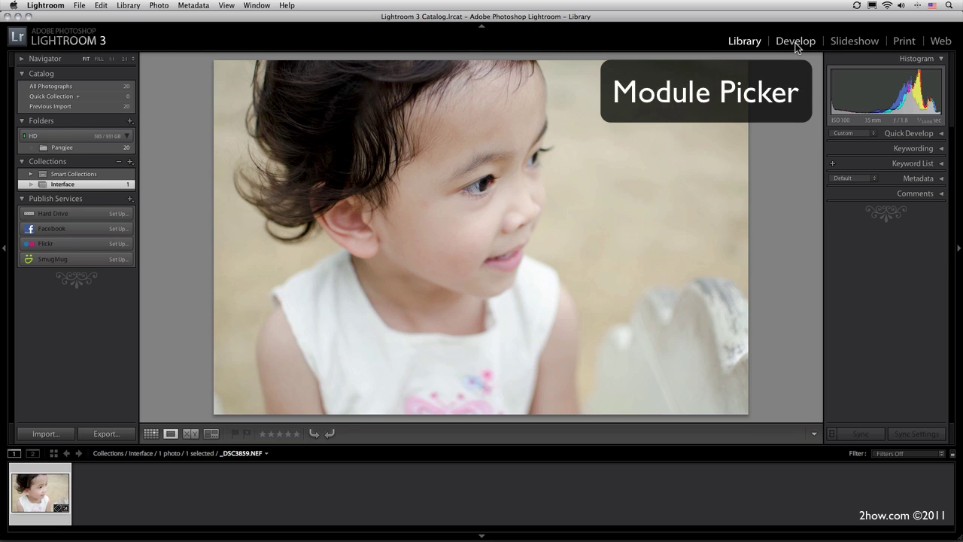
{"action": "left_click", "coordinate": [795, 41]}
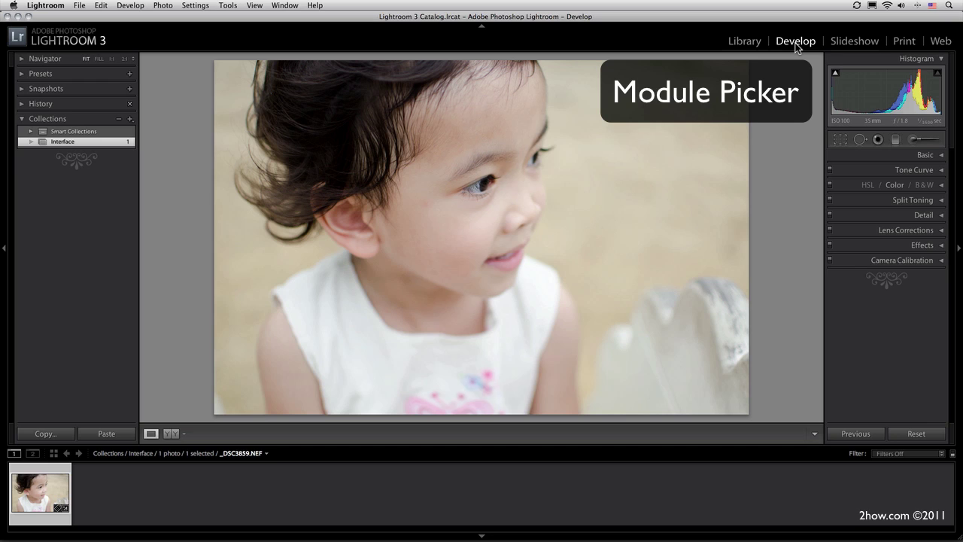
{"action": "left_click", "coordinate": [854, 46]}
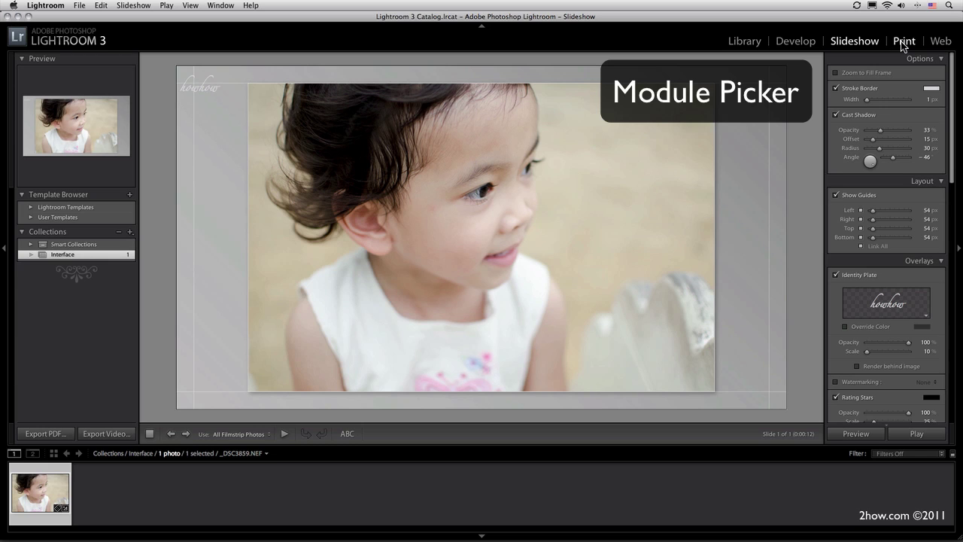
{"action": "left_click", "coordinate": [903, 46]}
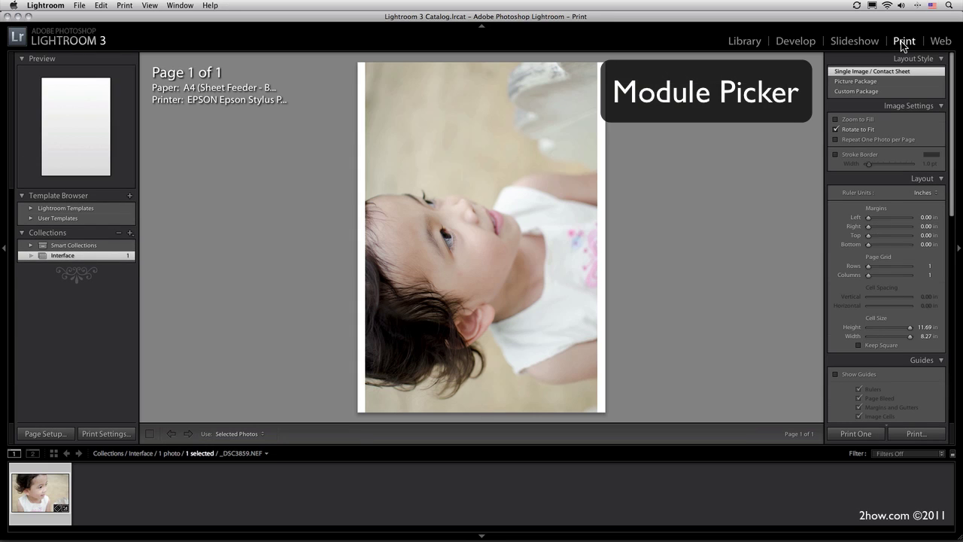
{"action": "left_click", "coordinate": [940, 43]}
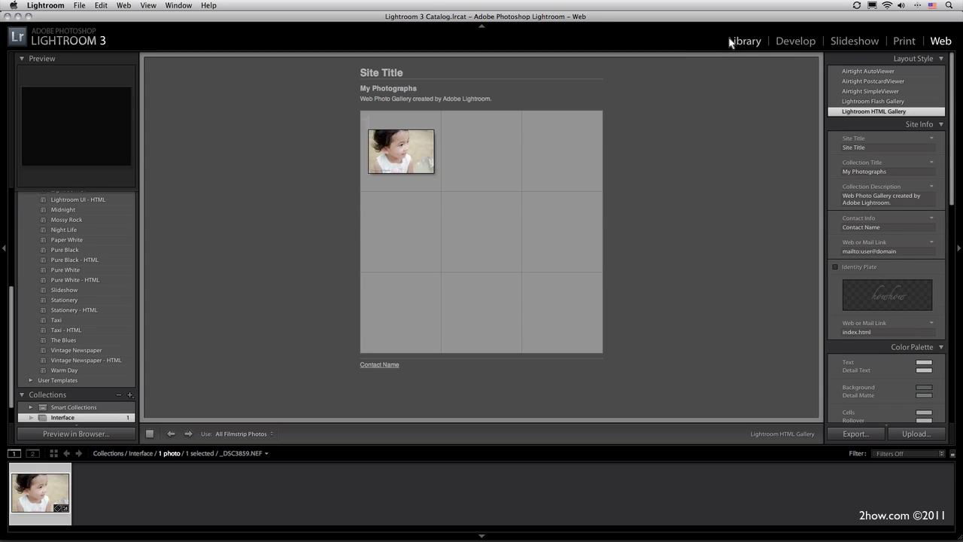
{"action": "left_click", "coordinate": [730, 43]}
{"action": "left_click", "coordinate": [811, 42]}
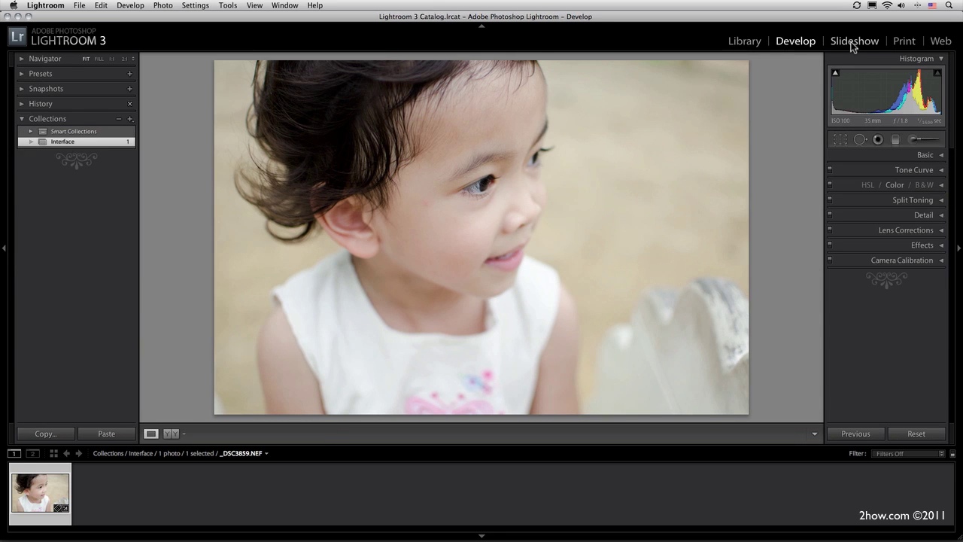
{"action": "left_click", "coordinate": [866, 44]}
{"action": "left_click", "coordinate": [904, 42]}
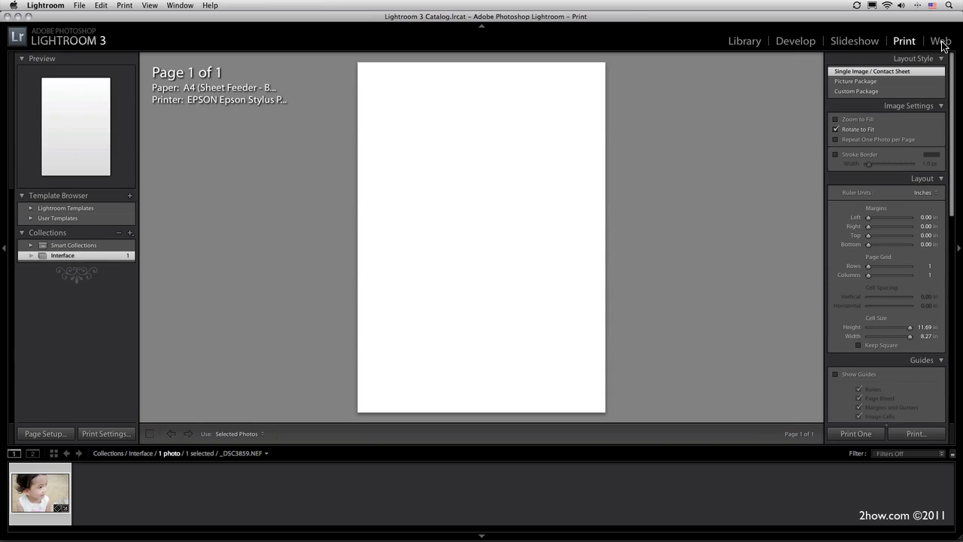
{"action": "left_click", "coordinate": [941, 43]}
{"action": "left_click", "coordinate": [741, 44]}
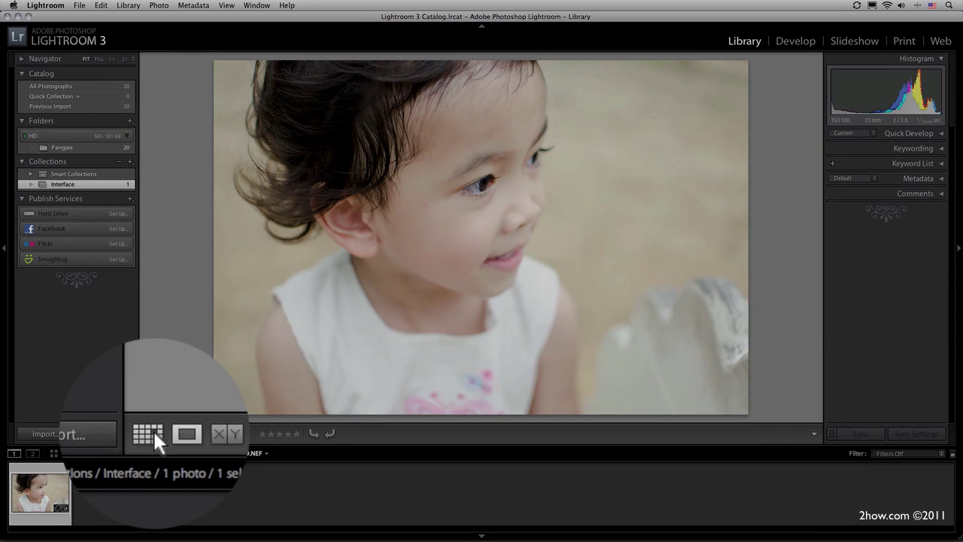
{"action": "left_click", "coordinate": [150, 434]}
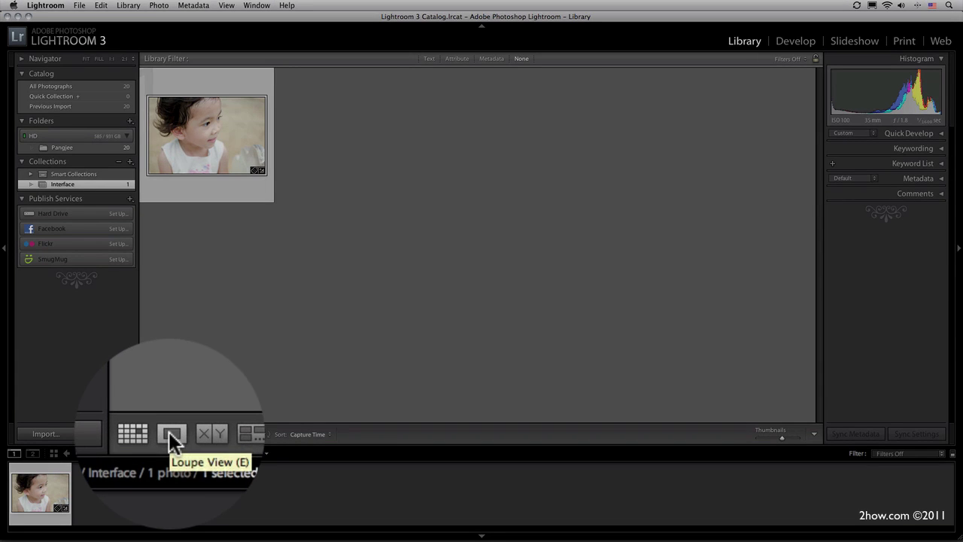
{"action": "left_click", "coordinate": [171, 435]}
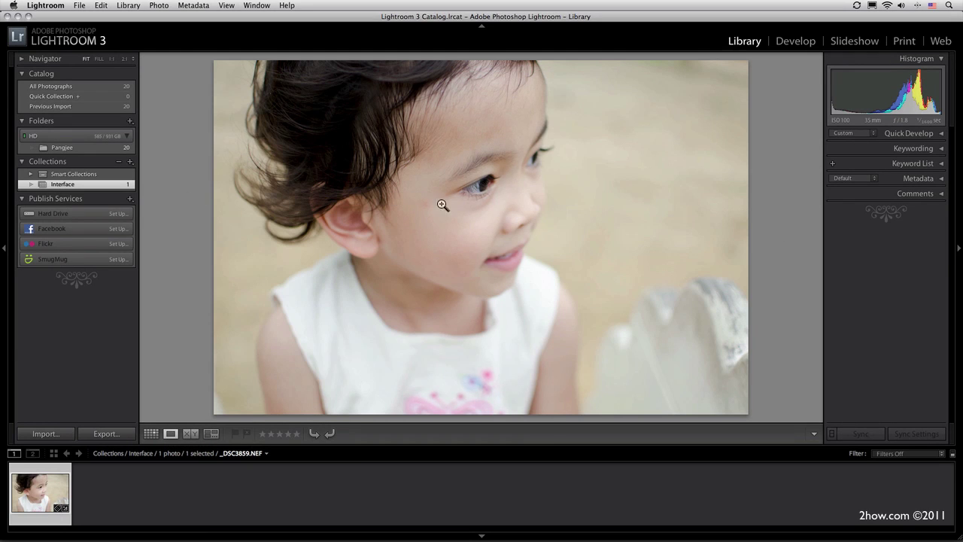
Try white, light gray and medium gray backgrounds around the photo.
{"action": "right_click", "coordinate": [774, 169]}
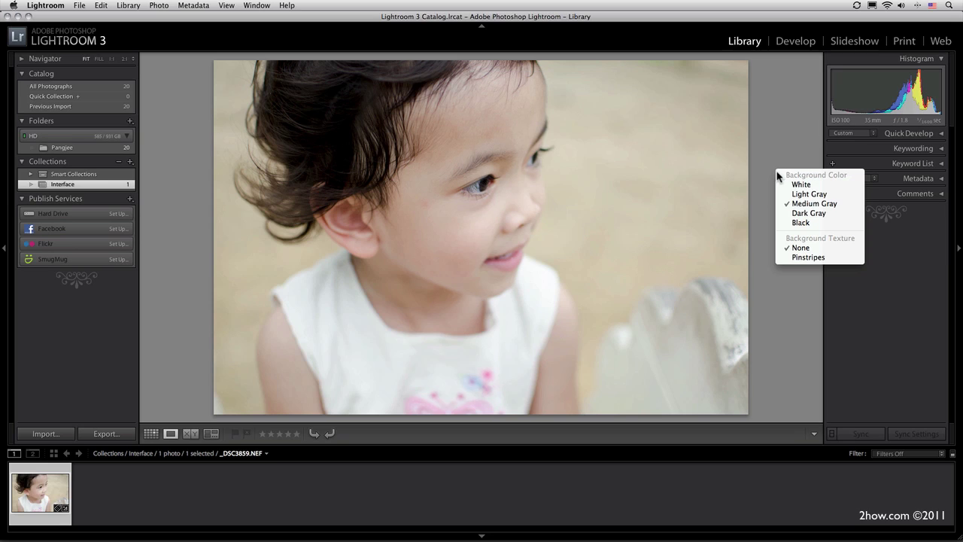
{"action": "left_click", "coordinate": [801, 185]}
{"action": "right_click", "coordinate": [796, 183]}
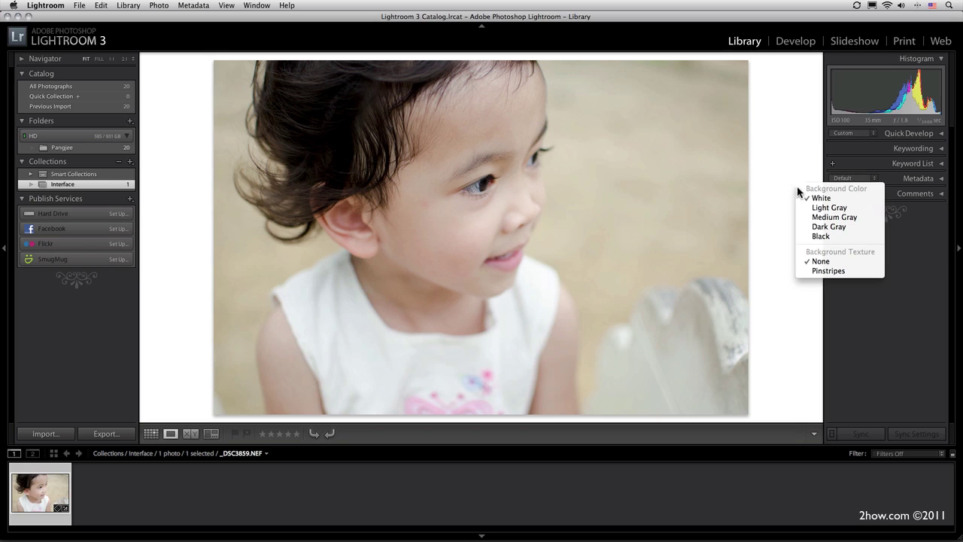
{"action": "left_click", "coordinate": [813, 208]}
{"action": "right_click", "coordinate": [783, 205]}
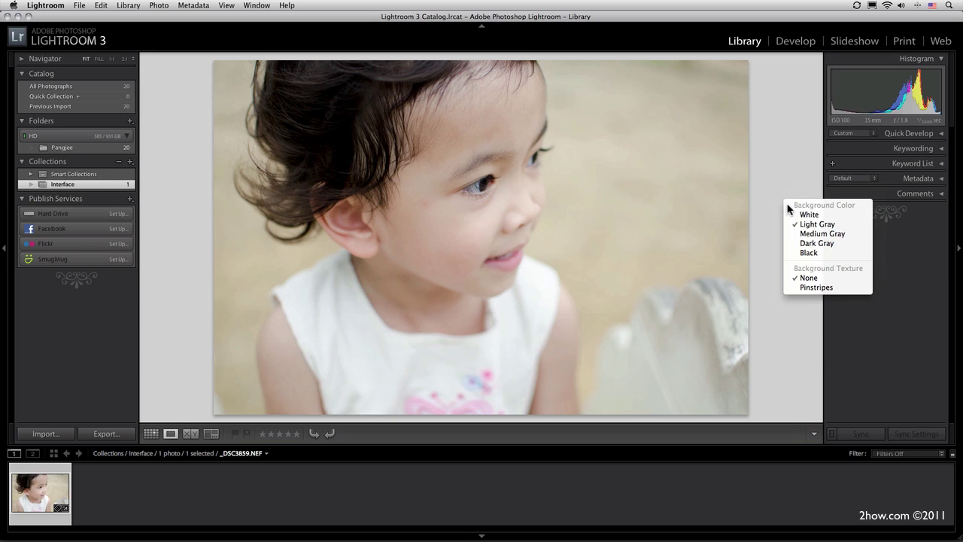
{"action": "left_click", "coordinate": [808, 234]}
Try Pinstripes texture, then set texture None and background black, finishing on dark gray.
{"action": "right_click", "coordinate": [782, 225]}
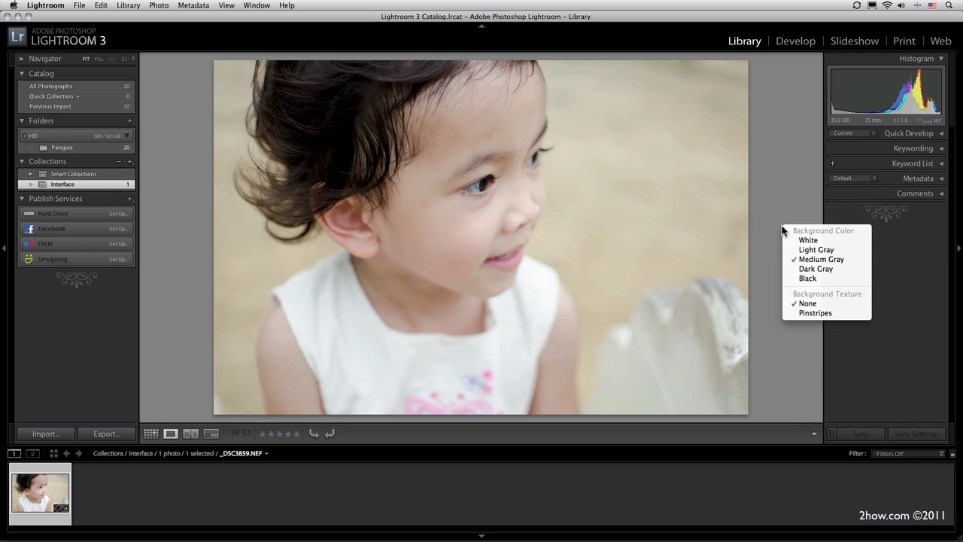
{"action": "left_click", "coordinate": [809, 313]}
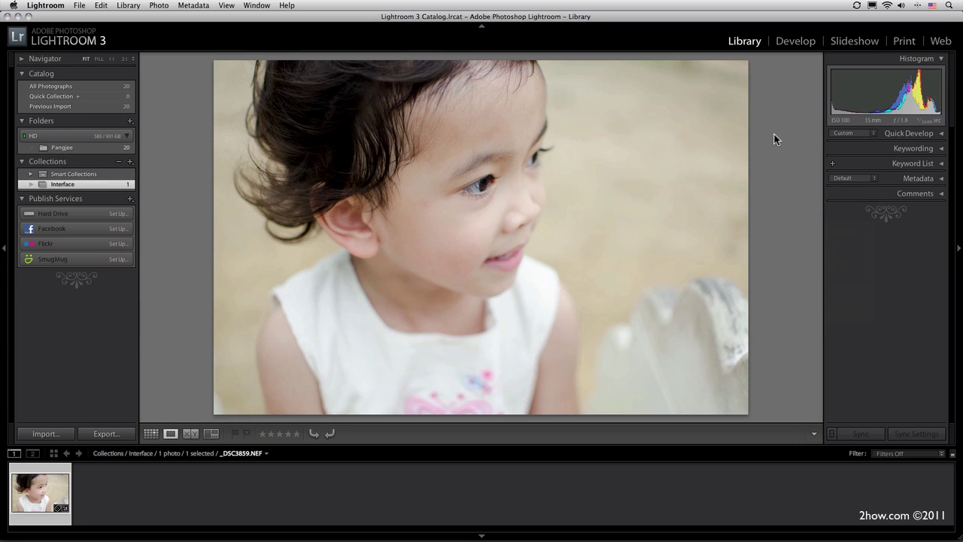
{"action": "right_click", "coordinate": [775, 186]}
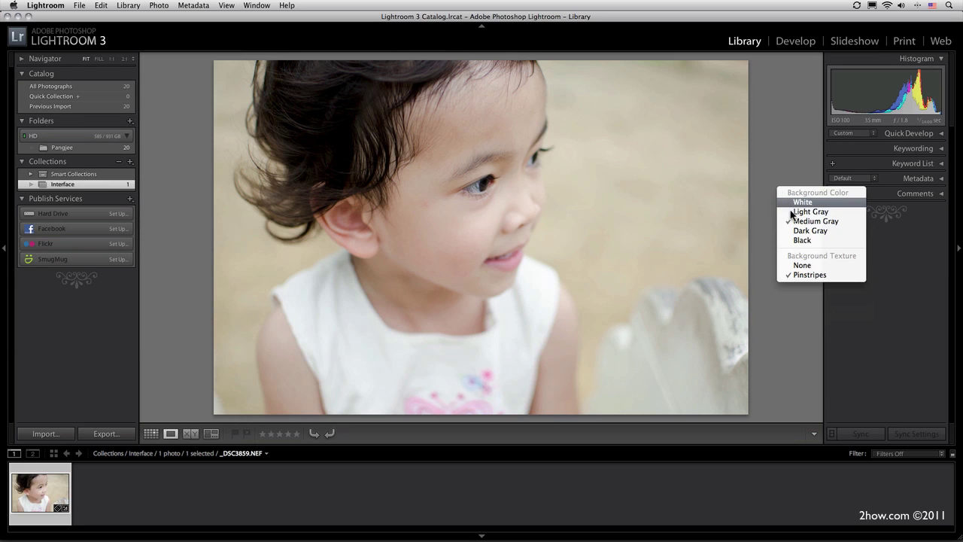
{"action": "left_click", "coordinate": [797, 266]}
{"action": "right_click", "coordinate": [789, 180]}
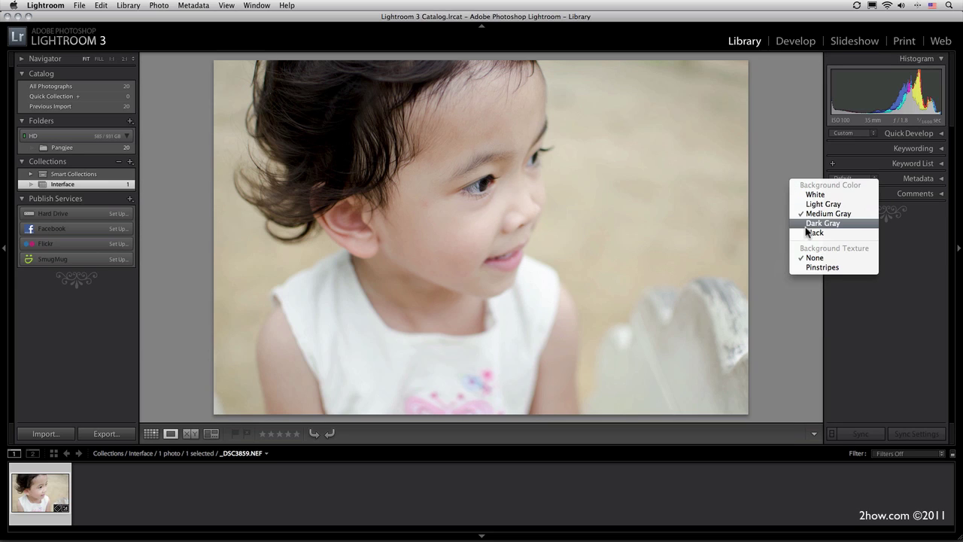
{"action": "left_click", "coordinate": [809, 232]}
{"action": "right_click", "coordinate": [793, 208]}
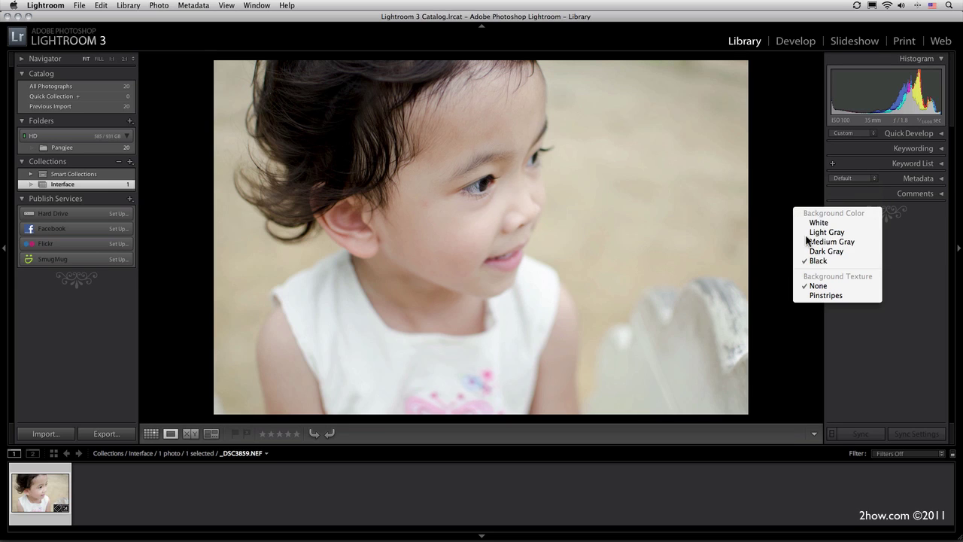
{"action": "left_click", "coordinate": [811, 251]}
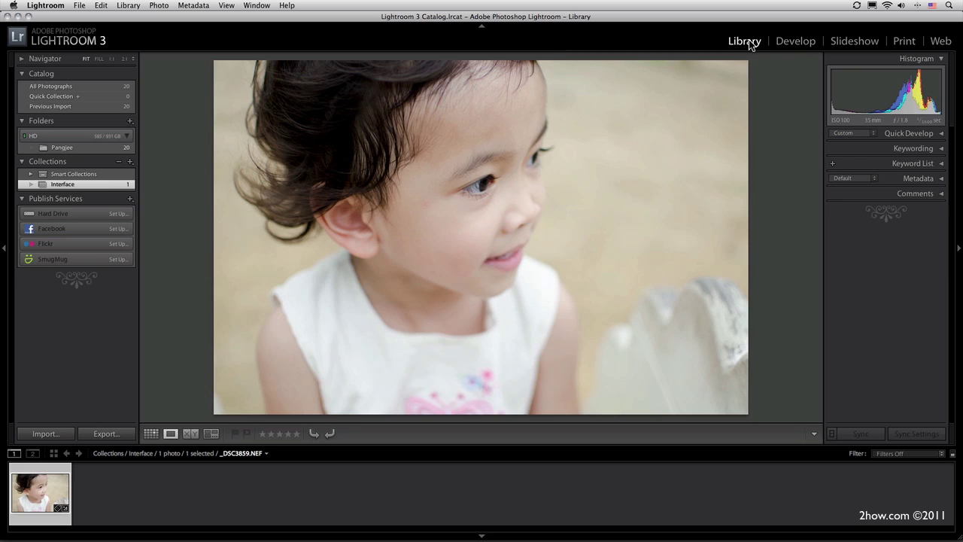
Visit Develop (showing shadow clipping with J), Slideshow, Print and Web, then return to Library.
{"action": "left_click", "coordinate": [797, 44]}
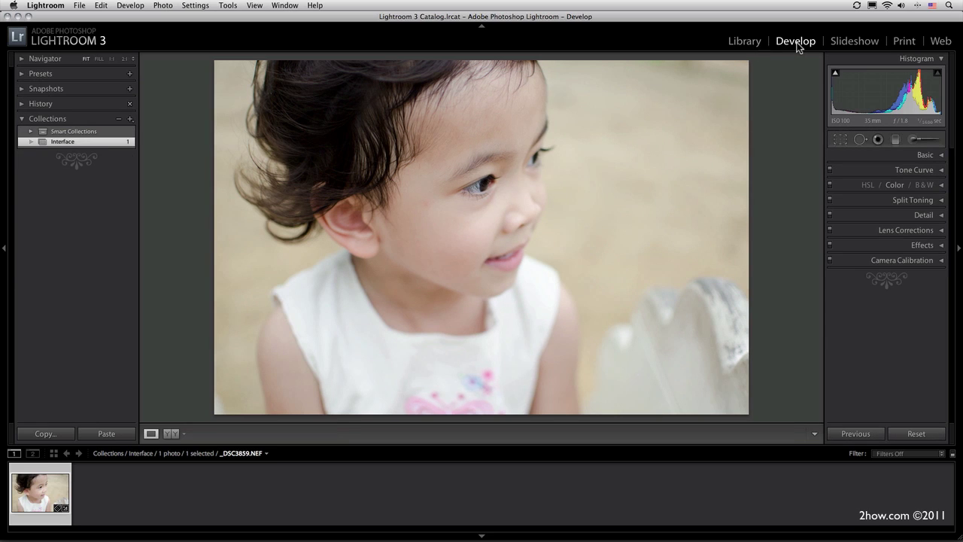
{"action": "key", "text": "j"}
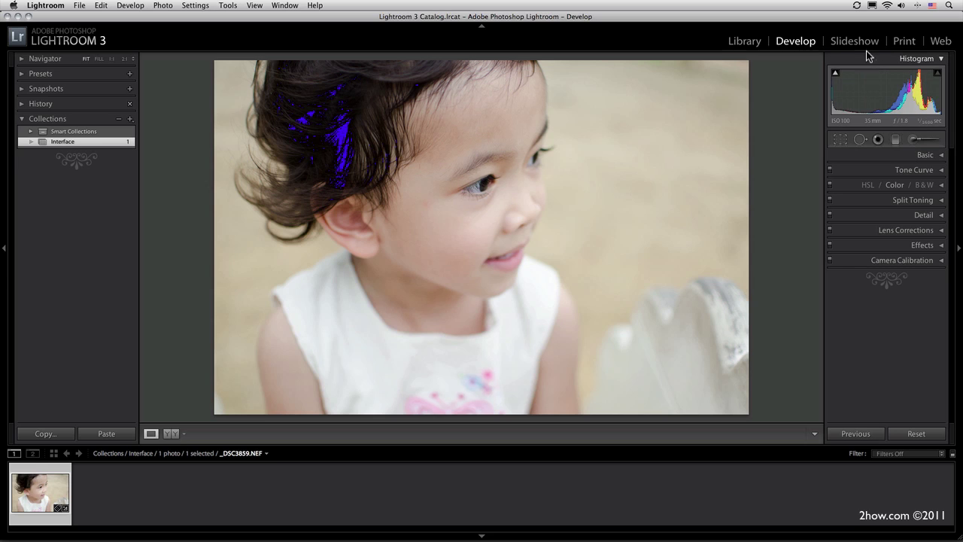
{"action": "left_click", "coordinate": [858, 42]}
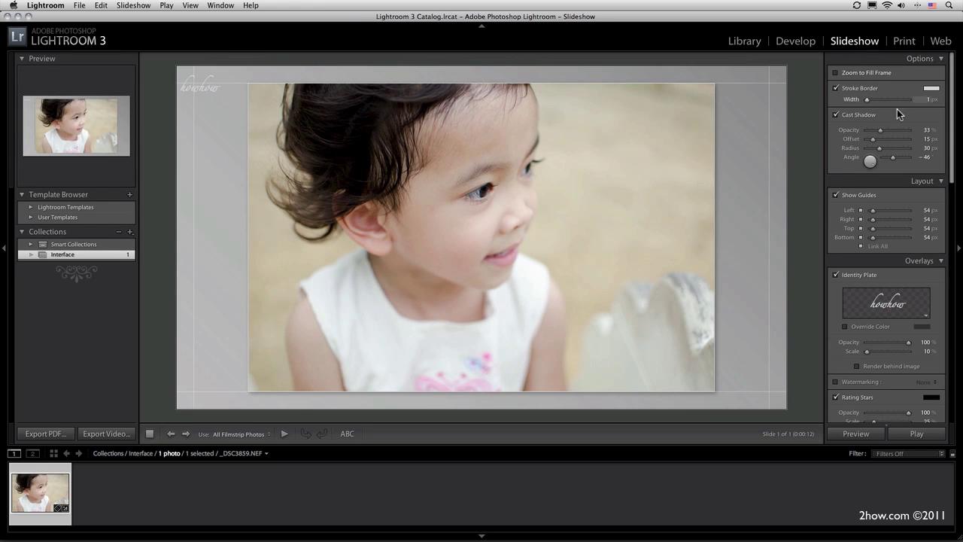
{"action": "left_click", "coordinate": [904, 44]}
{"action": "left_click", "coordinate": [942, 43]}
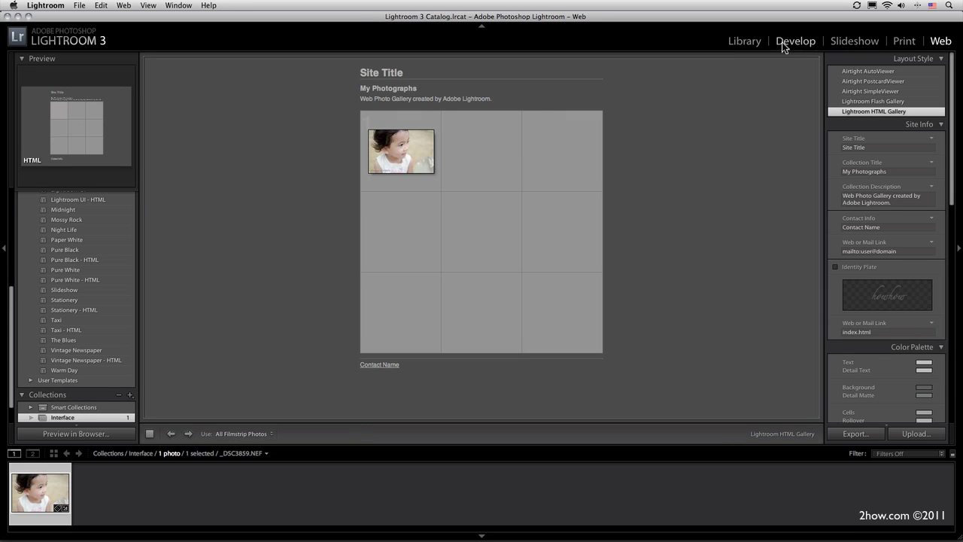
{"action": "left_click", "coordinate": [752, 44]}
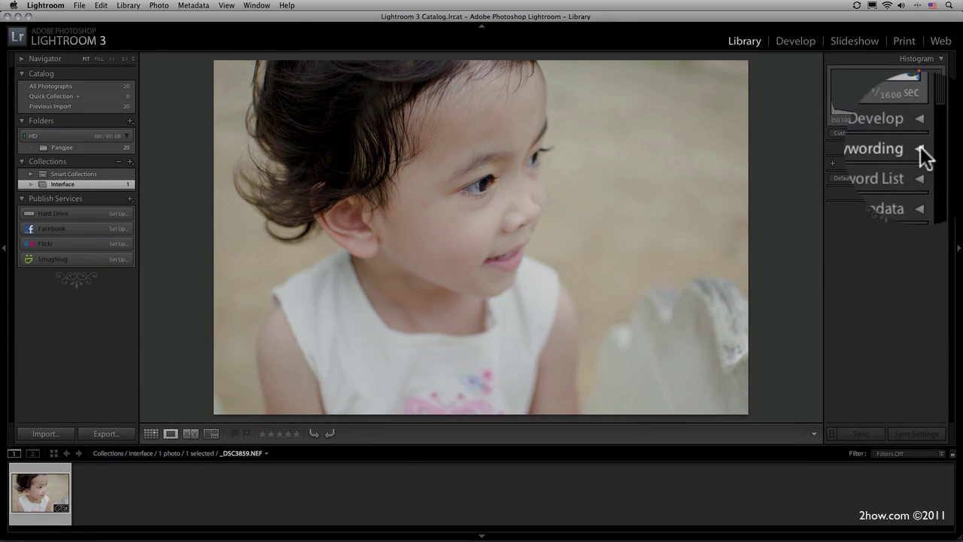
Expand and collapse the Library's Keywording, Keyword List and Metadata panels in turn.
{"action": "left_click", "coordinate": [942, 150]}
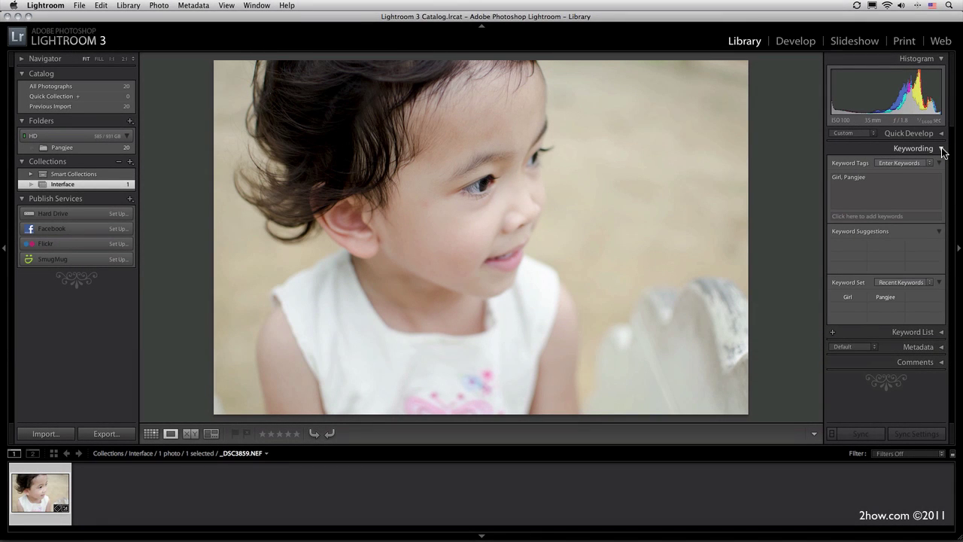
{"action": "left_click", "coordinate": [943, 150]}
{"action": "left_click", "coordinate": [943, 164]}
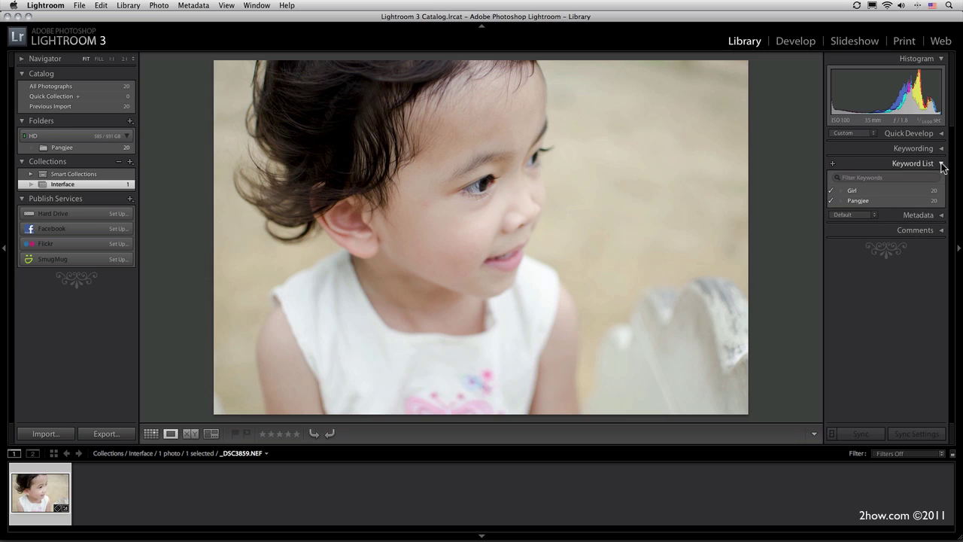
{"action": "left_click", "coordinate": [943, 164]}
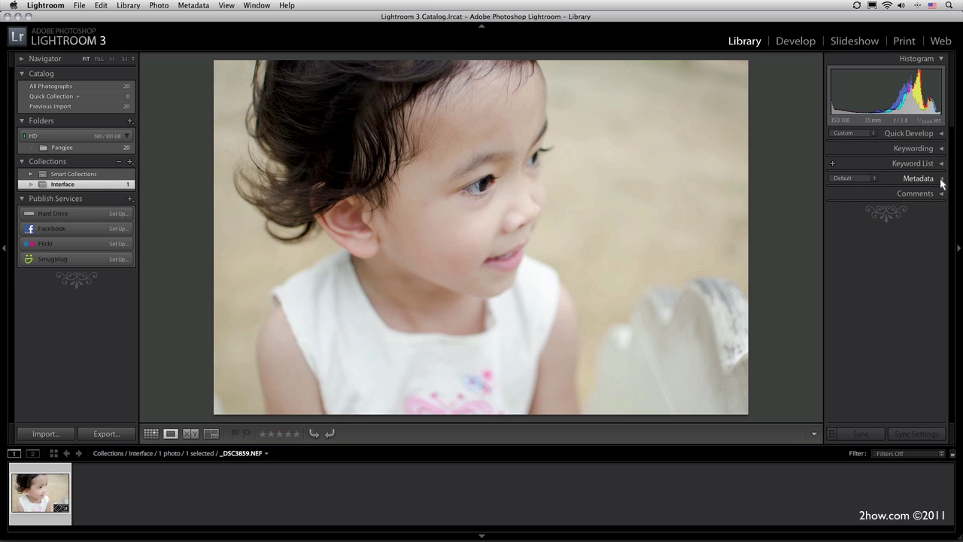
{"action": "left_click", "coordinate": [942, 180]}
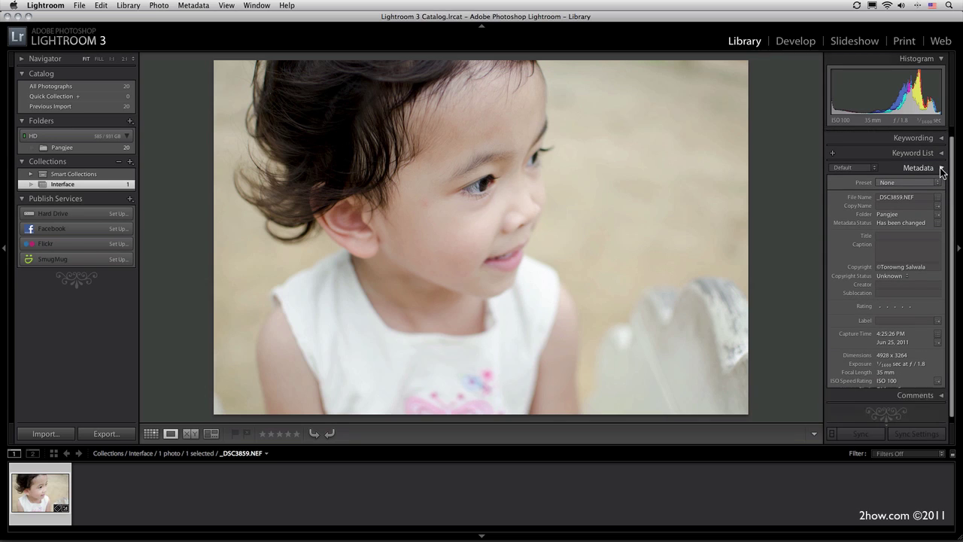
{"action": "left_click", "coordinate": [942, 179]}
In Develop, expand the Basic, Tone Curve and HSL / Color / B&W sections and scroll through them.
{"action": "left_click", "coordinate": [798, 43]}
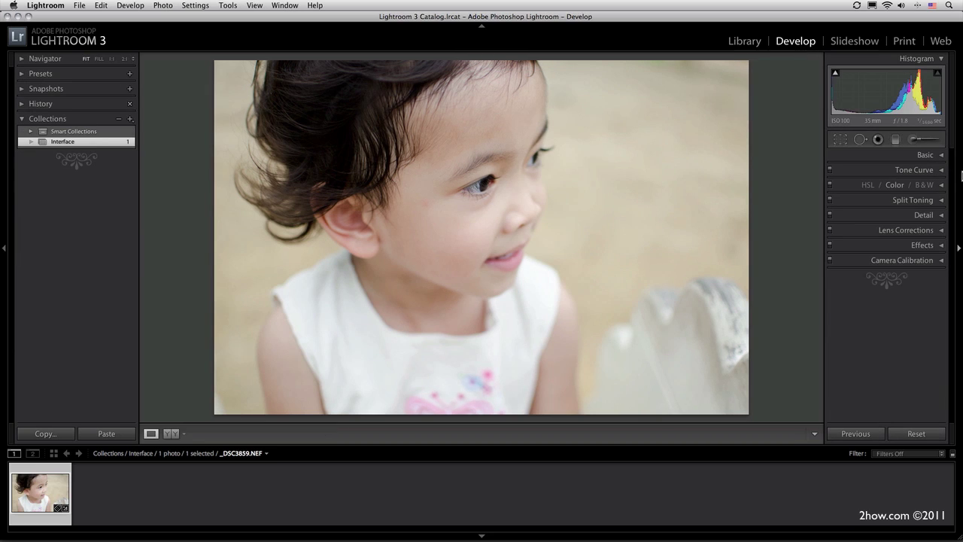
{"action": "left_click", "coordinate": [942, 156]}
{"action": "scroll", "coordinate": [928, 249], "scroll_direction": "down", "scroll_amount": 1}
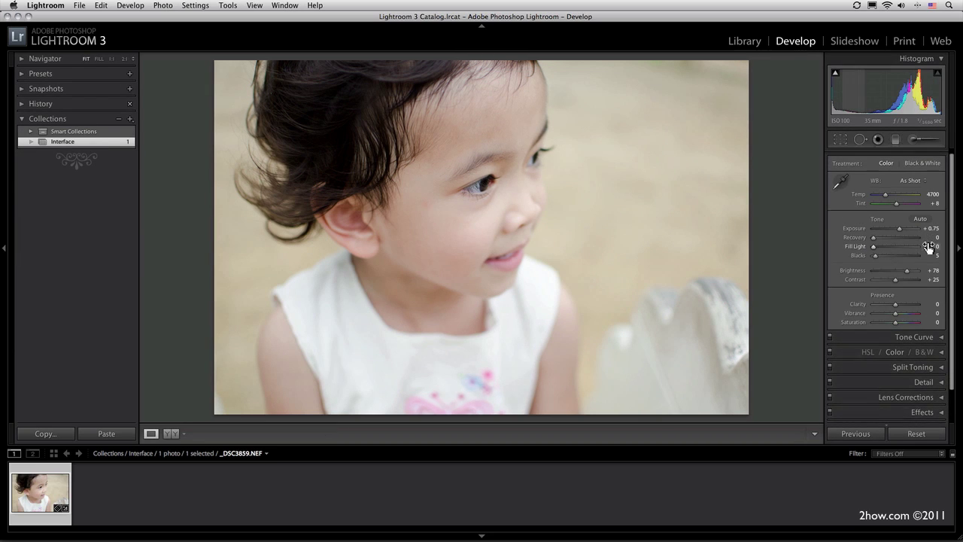
{"action": "left_click", "coordinate": [939, 335]}
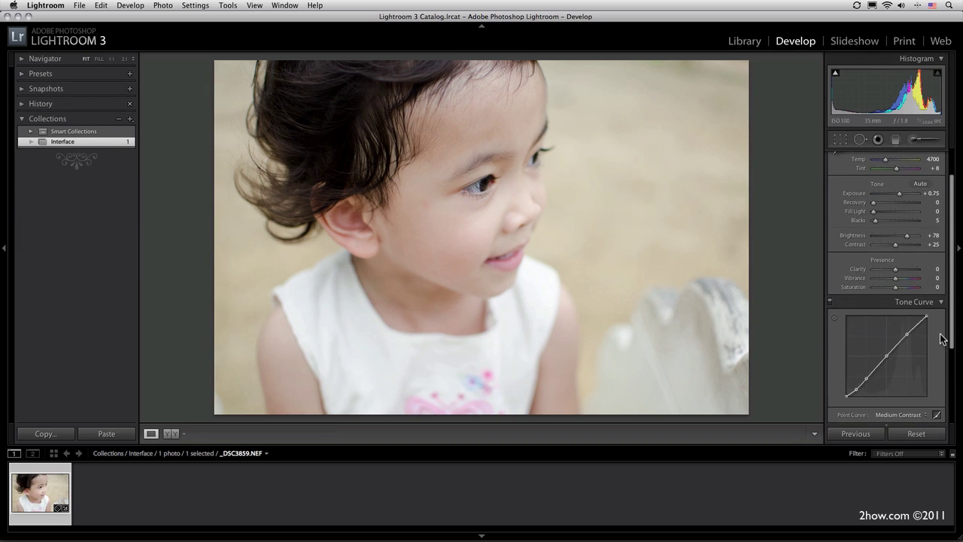
{"action": "scroll", "coordinate": [925, 324], "scroll_direction": "down", "scroll_amount": 2}
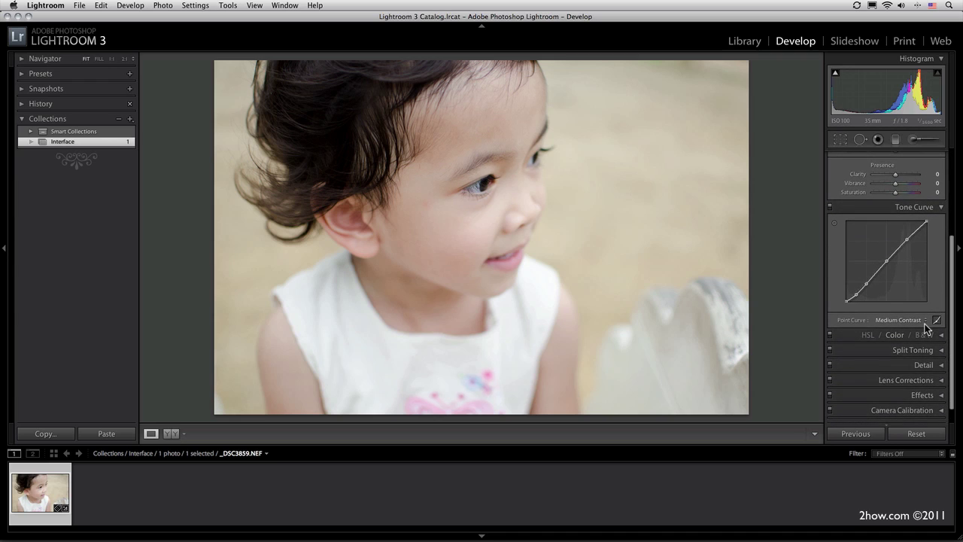
{"action": "scroll", "coordinate": [925, 324], "scroll_direction": "up", "scroll_amount": 5}
{"action": "scroll", "coordinate": [926, 324], "scroll_direction": "down", "scroll_amount": 3}
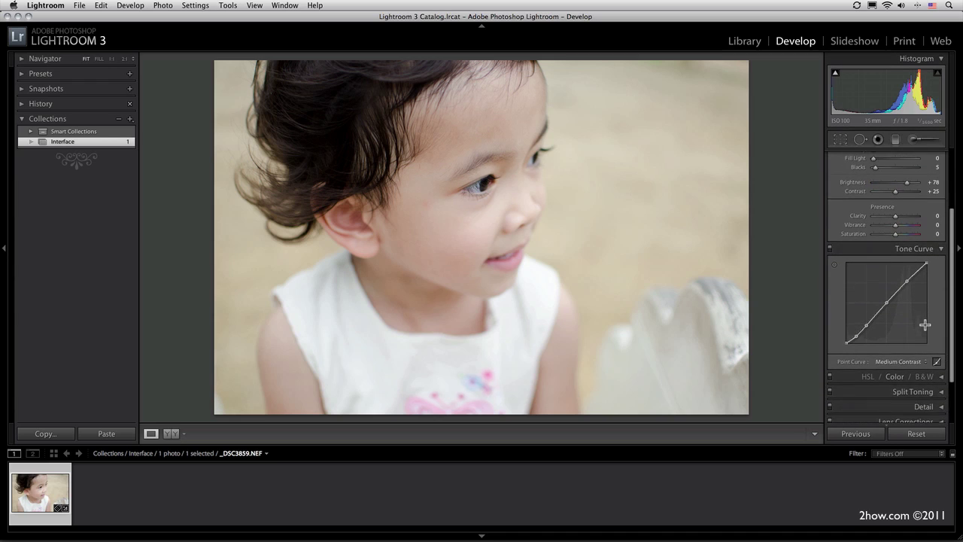
{"action": "left_click", "coordinate": [942, 351]}
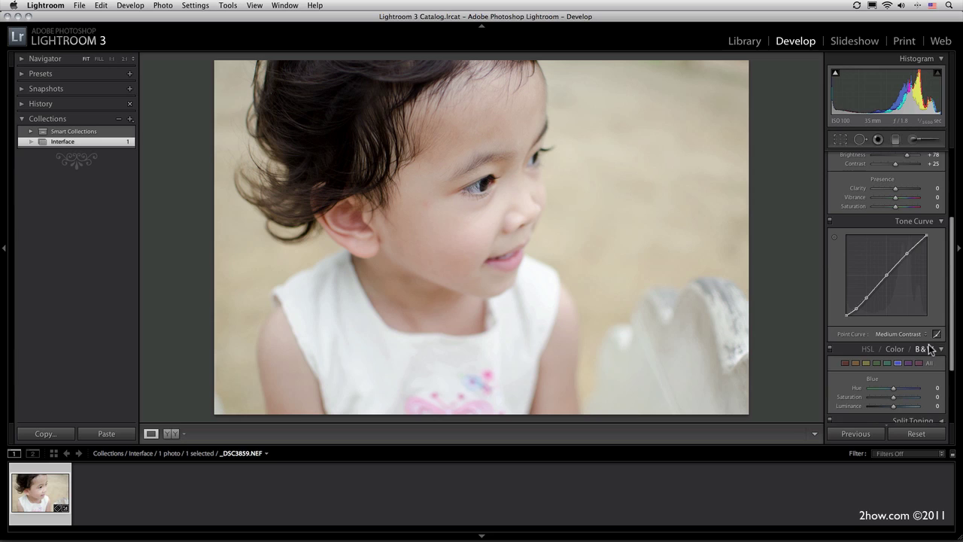
{"action": "scroll", "coordinate": [929, 344], "scroll_direction": "down", "scroll_amount": 2}
{"action": "scroll", "coordinate": [930, 345], "scroll_direction": "down", "scroll_amount": 1}
{"action": "scroll", "coordinate": [930, 344], "scroll_direction": "up", "scroll_amount": 1}
{"action": "scroll", "coordinate": [930, 345], "scroll_direction": "up", "scroll_amount": 2}
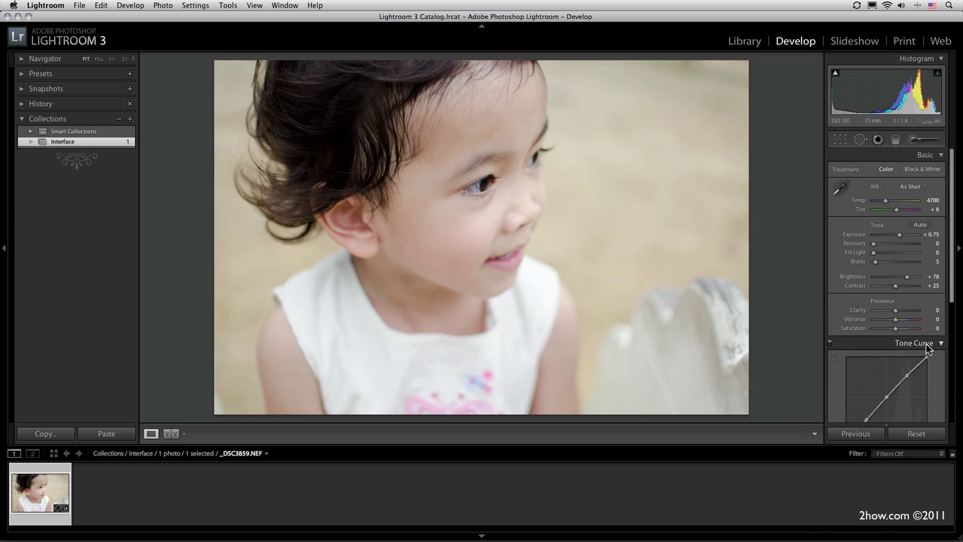
{"action": "scroll", "coordinate": [929, 346], "scroll_direction": "down", "scroll_amount": 3}
{"action": "scroll", "coordinate": [929, 347], "scroll_direction": "down", "scroll_amount": 1}
{"action": "scroll", "coordinate": [929, 348], "scroll_direction": "up", "scroll_amount": 3}
{"action": "scroll", "coordinate": [930, 345], "scroll_direction": "down", "scroll_amount": 3}
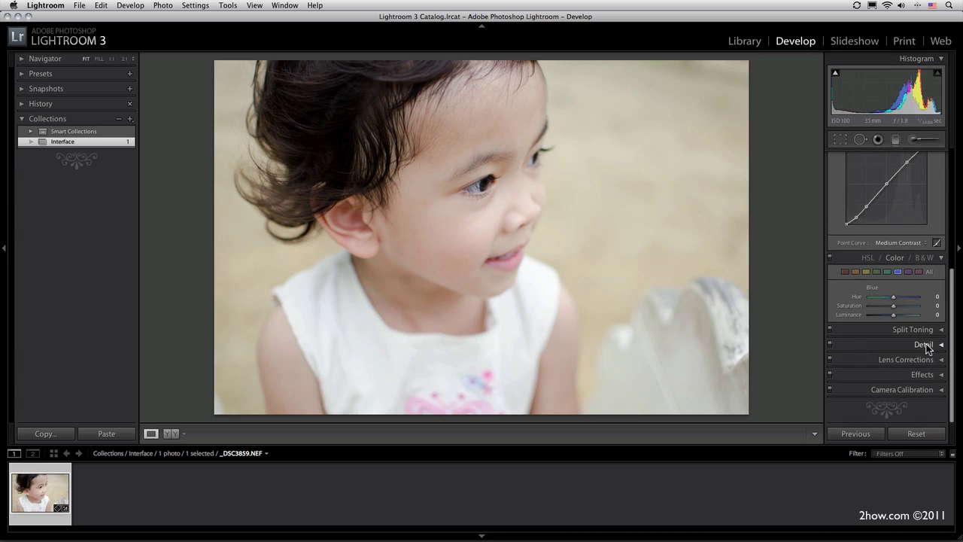
Collapse the HSL / Color / B&W, Tone Curve and Basic sections.
{"action": "left_click", "coordinate": [942, 260]}
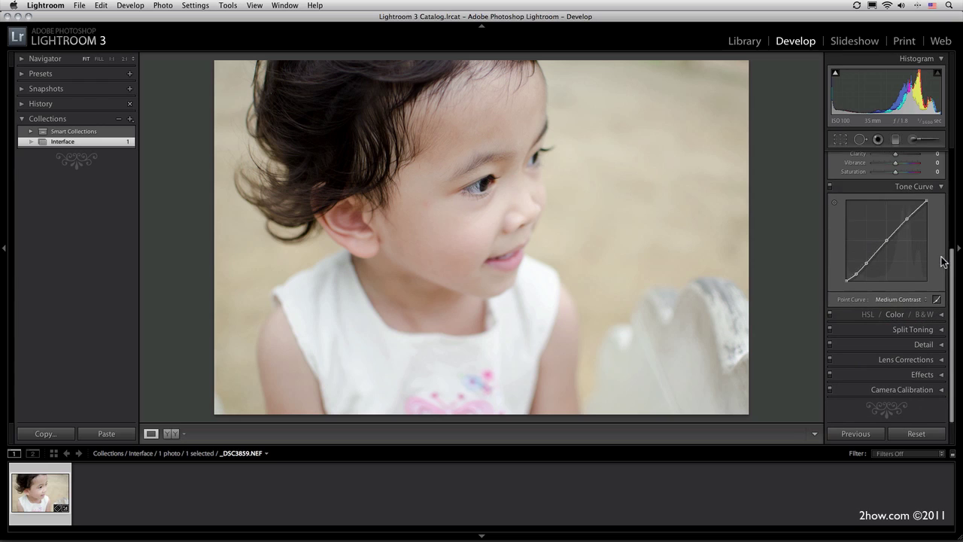
{"action": "left_click", "coordinate": [941, 191]}
{"action": "scroll", "coordinate": [940, 191], "scroll_direction": "up", "scroll_amount": 1}
{"action": "scroll", "coordinate": [940, 189], "scroll_direction": "up", "scroll_amount": 2}
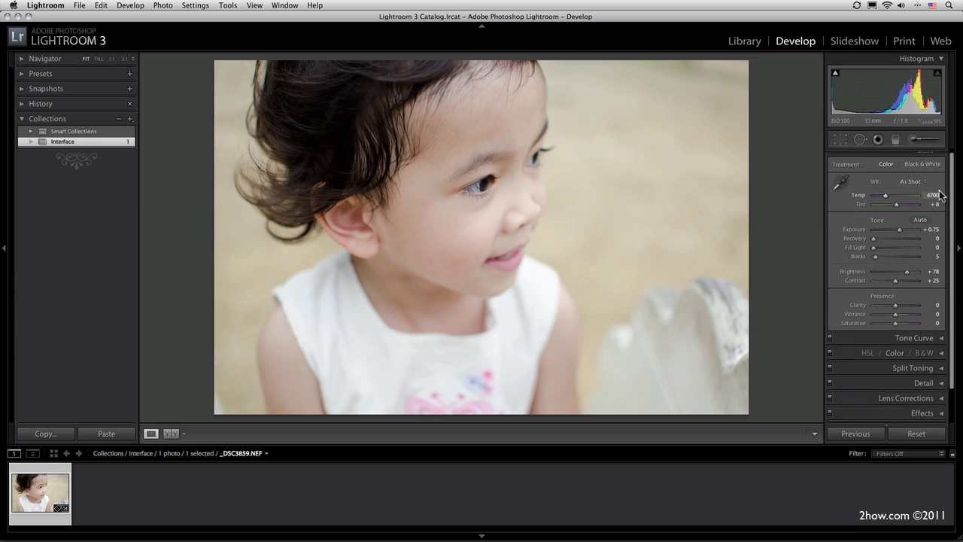
{"action": "scroll", "coordinate": [939, 184], "scroll_direction": "up", "scroll_amount": 1}
{"action": "scroll", "coordinate": [941, 173], "scroll_direction": "up", "scroll_amount": 1}
{"action": "left_click", "coordinate": [941, 154]}
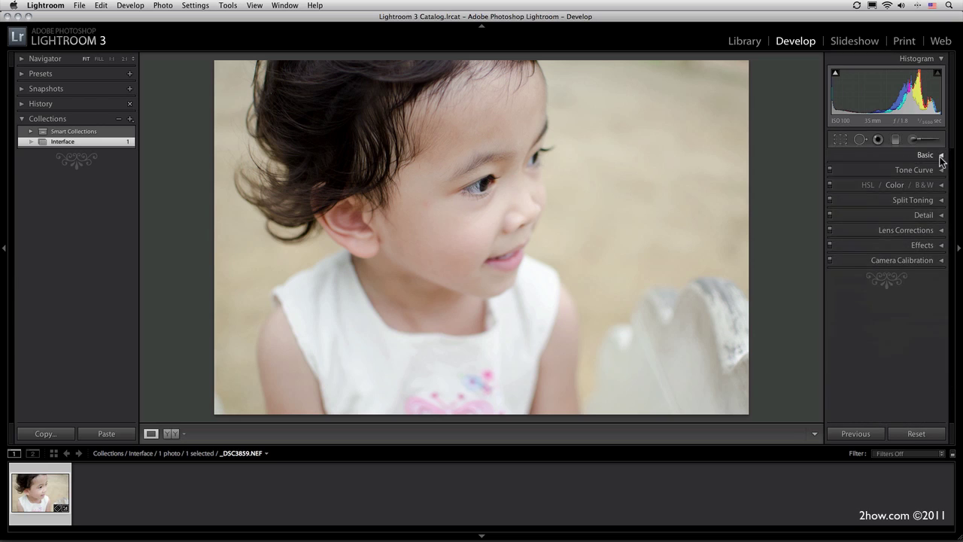
Turn on Solo Mode for the right panel, checking that Tone Curve closes when Basic opens.
{"action": "right_click", "coordinate": [880, 352]}
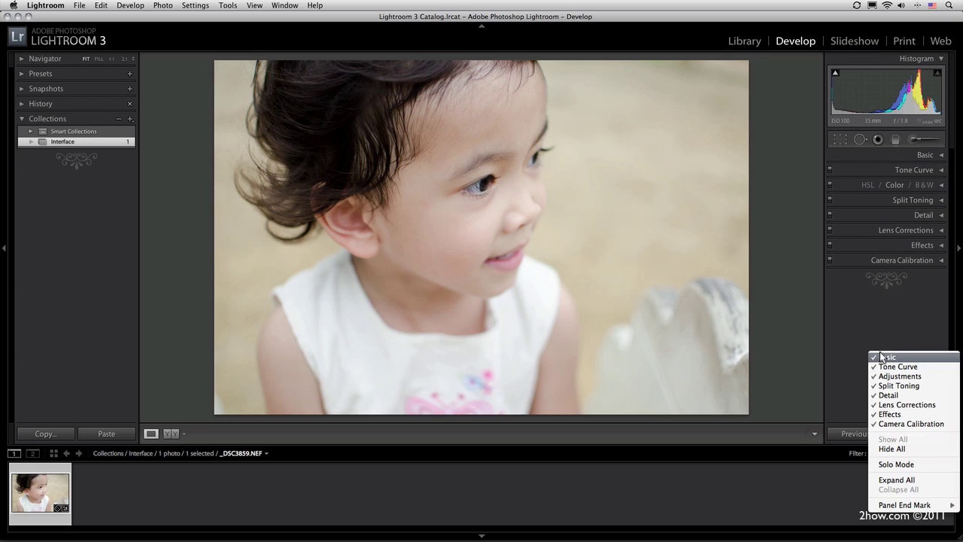
{"action": "left_click", "coordinate": [897, 465]}
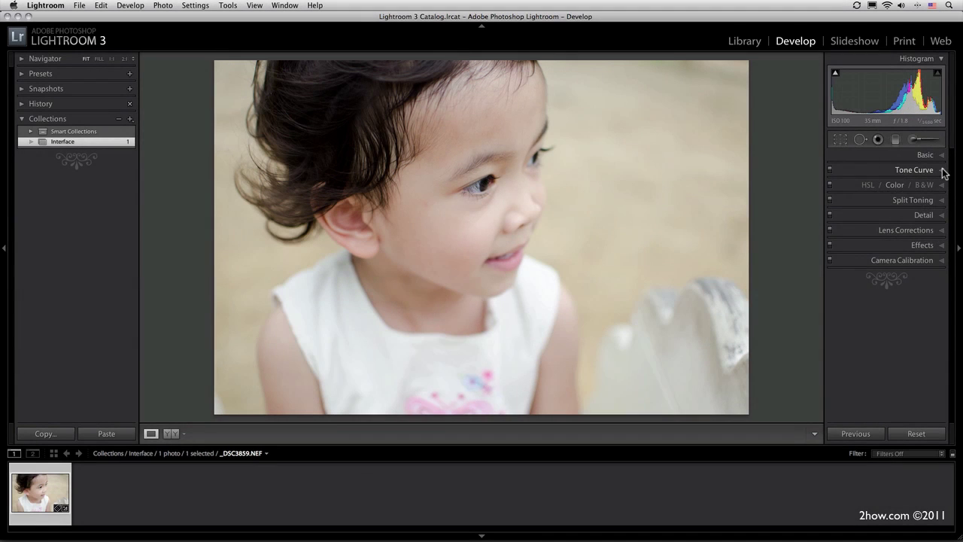
{"action": "left_click", "coordinate": [943, 170]}
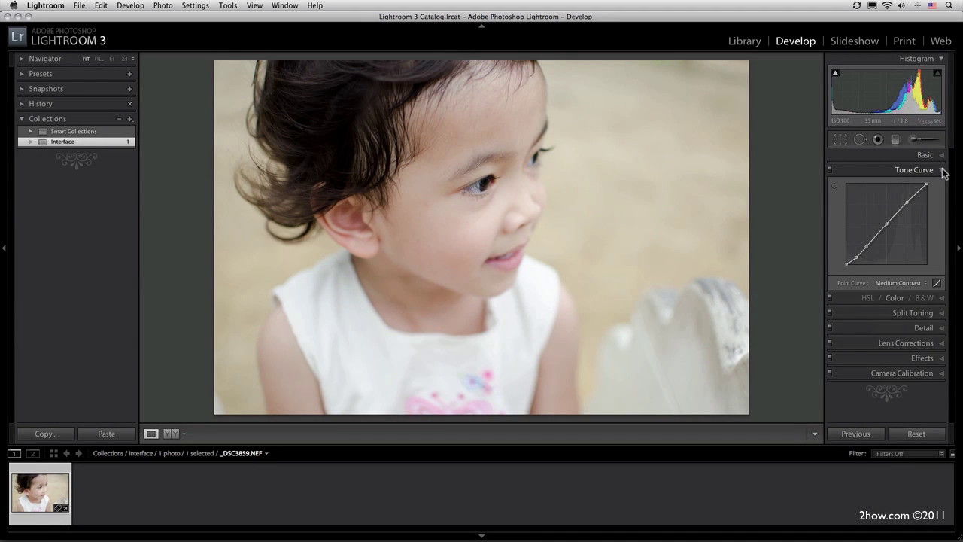
{"action": "left_click", "coordinate": [942, 155]}
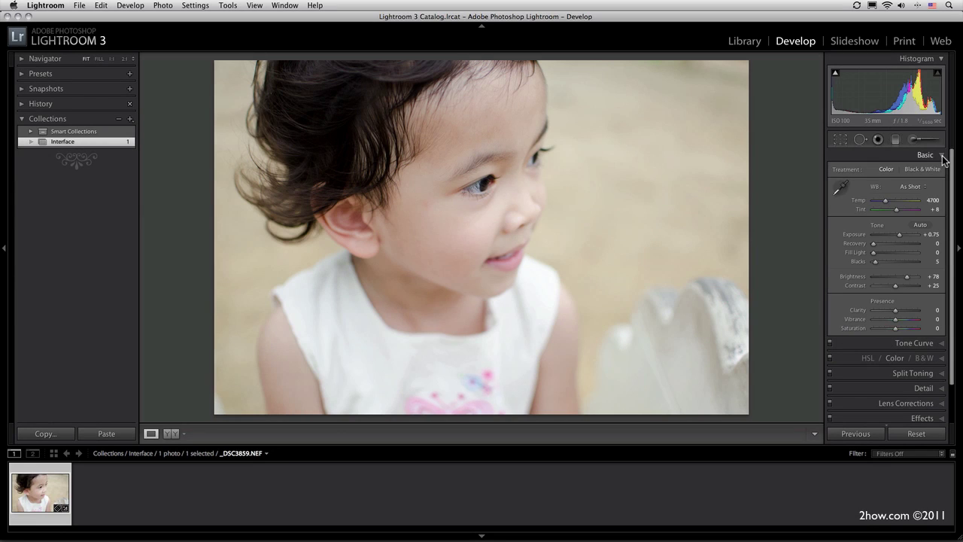
Test Solo Mode across HSL, Detail, Split Toning, Tone Curve and Basic, ending with all collapsed.
{"action": "left_click", "coordinate": [943, 156]}
{"action": "left_click", "coordinate": [943, 185]}
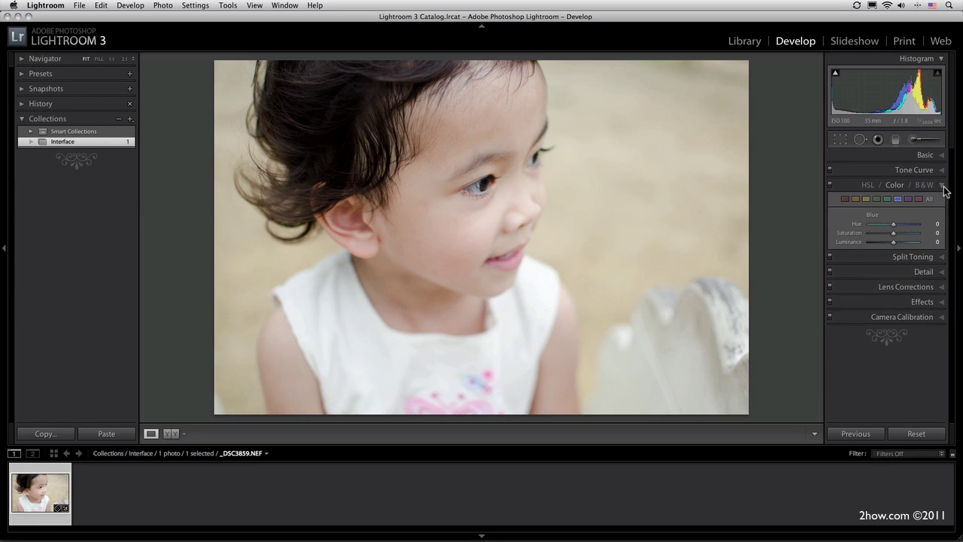
{"action": "left_click", "coordinate": [941, 272]}
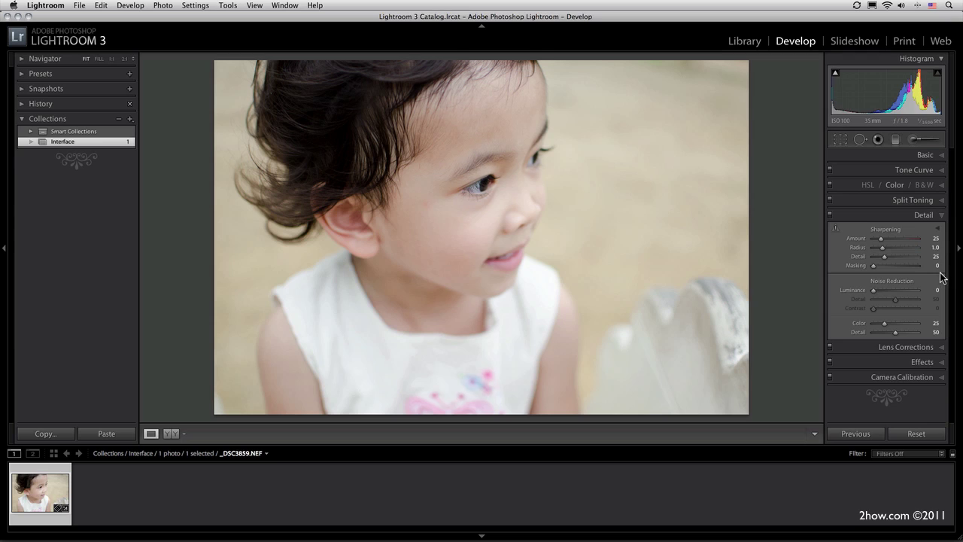
{"action": "left_click", "coordinate": [943, 200]}
{"action": "left_click", "coordinate": [942, 186]}
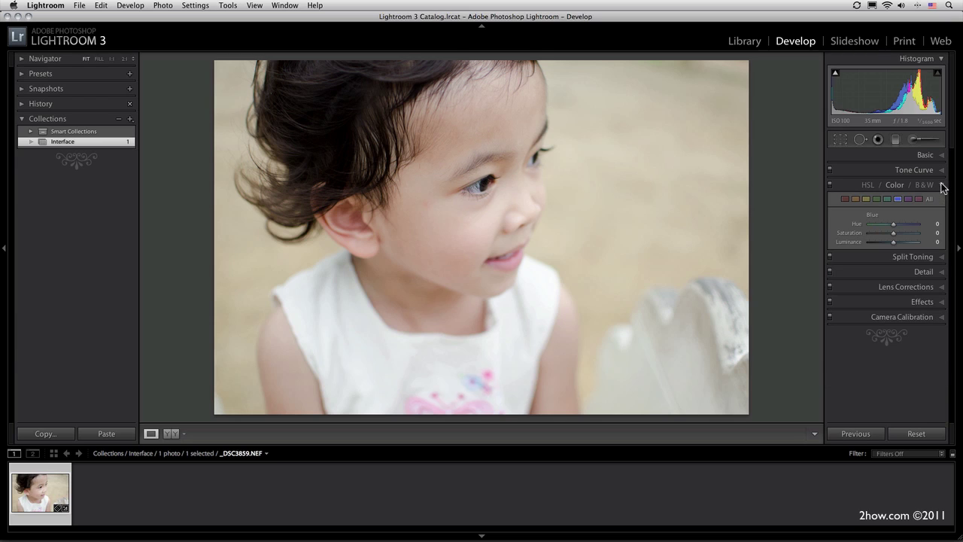
{"action": "left_click", "coordinate": [943, 170]}
{"action": "left_click", "coordinate": [943, 156]}
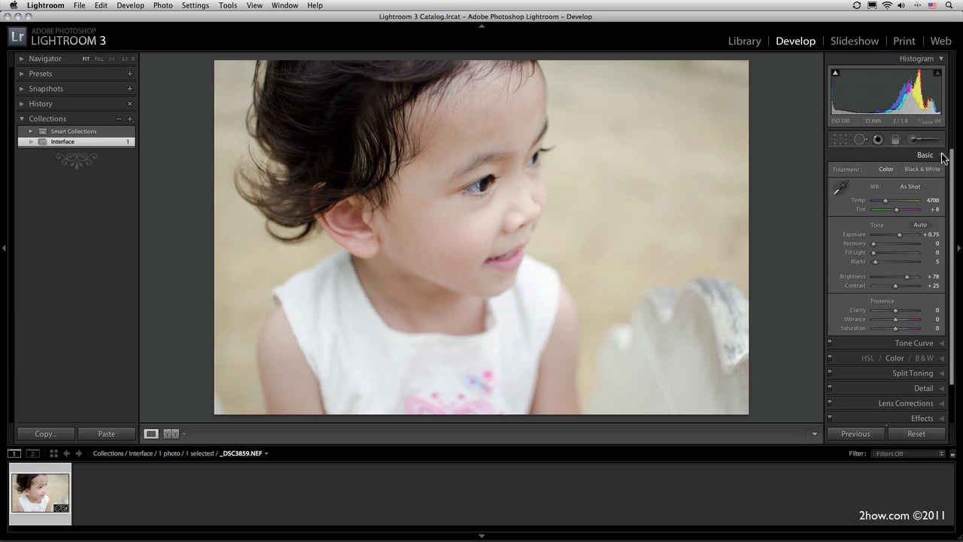
{"action": "left_click", "coordinate": [943, 156]}
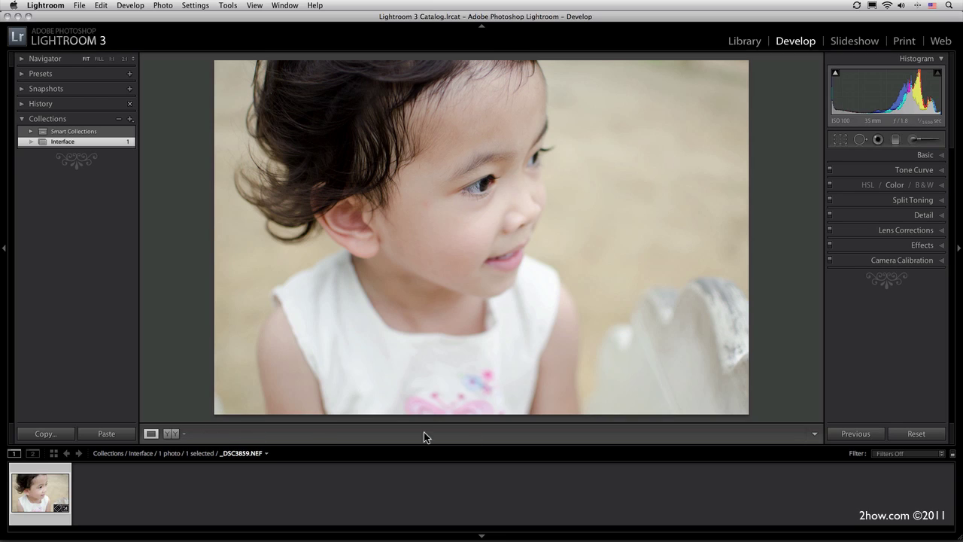
Add the Rating and Color Label items to the Develop toolbar.
{"action": "left_click", "coordinate": [734, 46]}
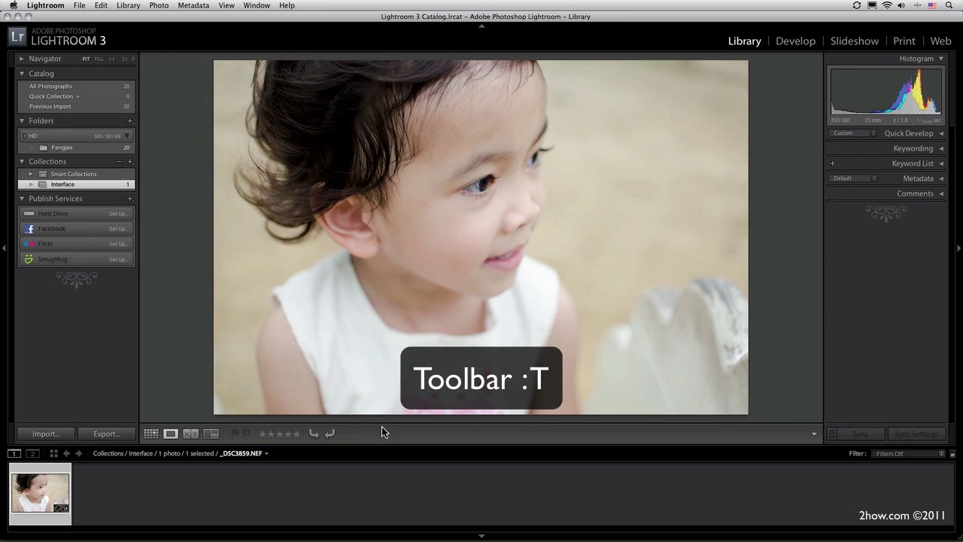
{"action": "left_click", "coordinate": [801, 47]}
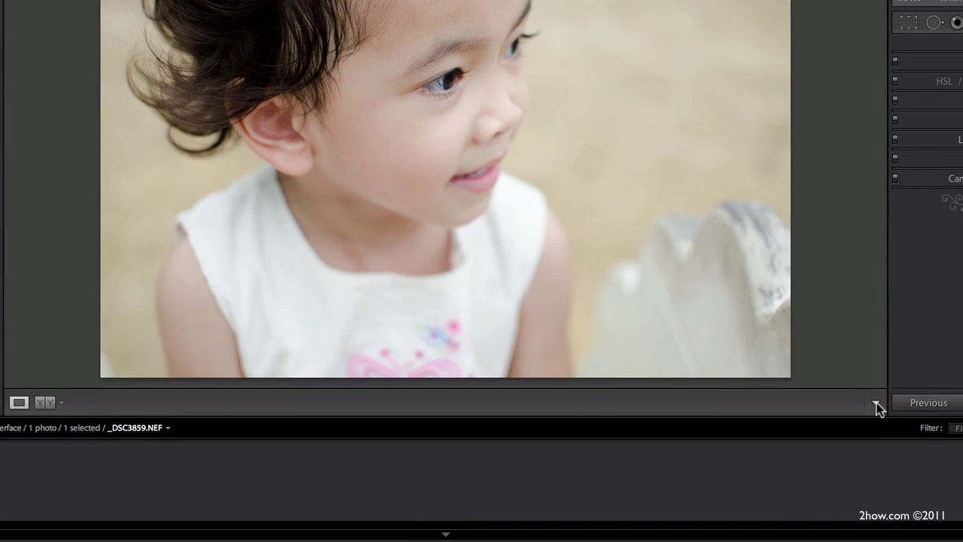
{"action": "left_click", "coordinate": [815, 434]}
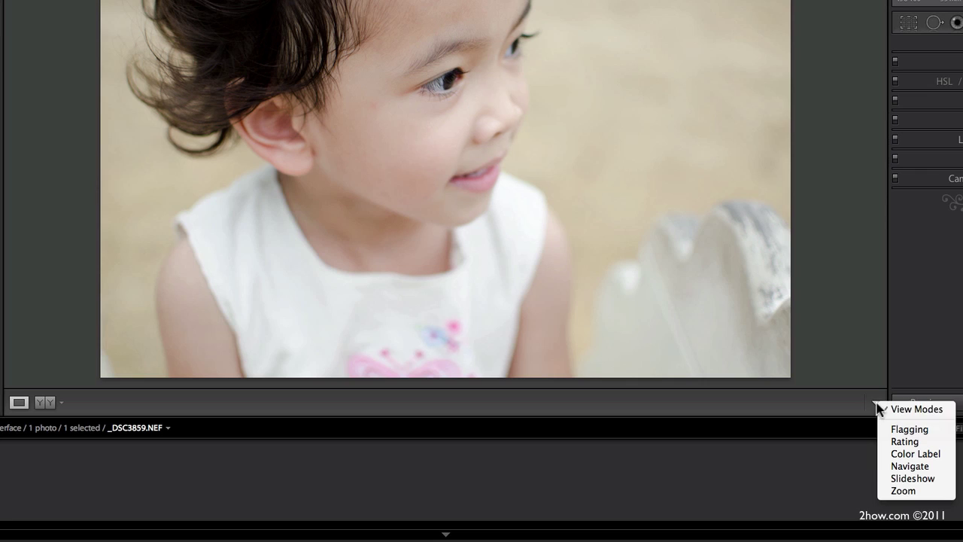
{"action": "left_click", "coordinate": [899, 442]}
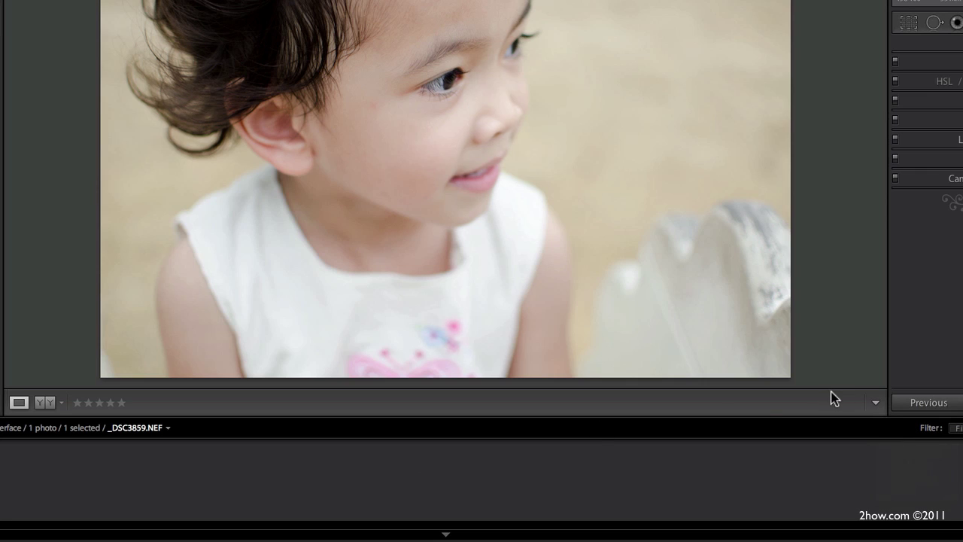
{"action": "left_click", "coordinate": [875, 402]}
{"action": "left_click", "coordinate": [892, 451]}
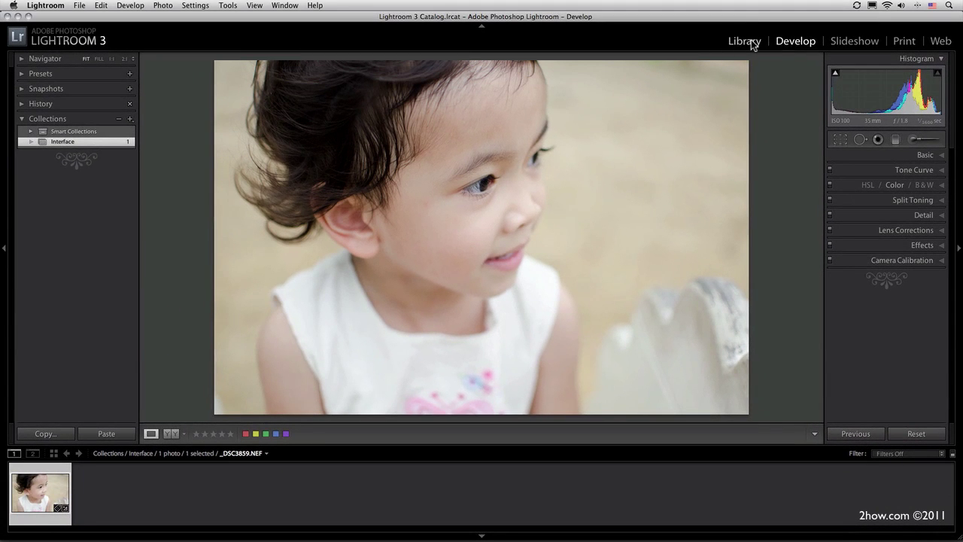
{"action": "left_click", "coordinate": [751, 40]}
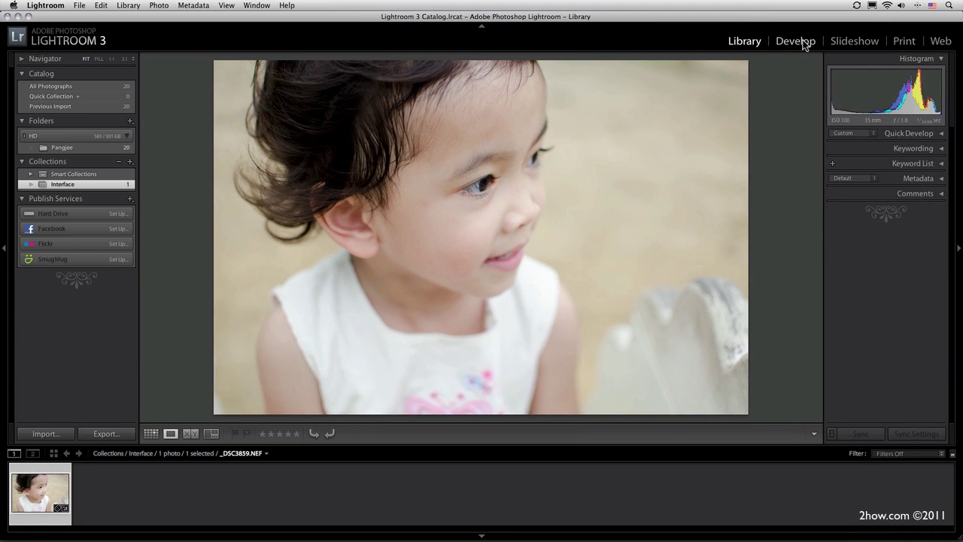
In the Library, toggle the toolbar off and on several times with T.
{"action": "left_click", "coordinate": [800, 42]}
{"action": "left_click", "coordinate": [754, 43]}
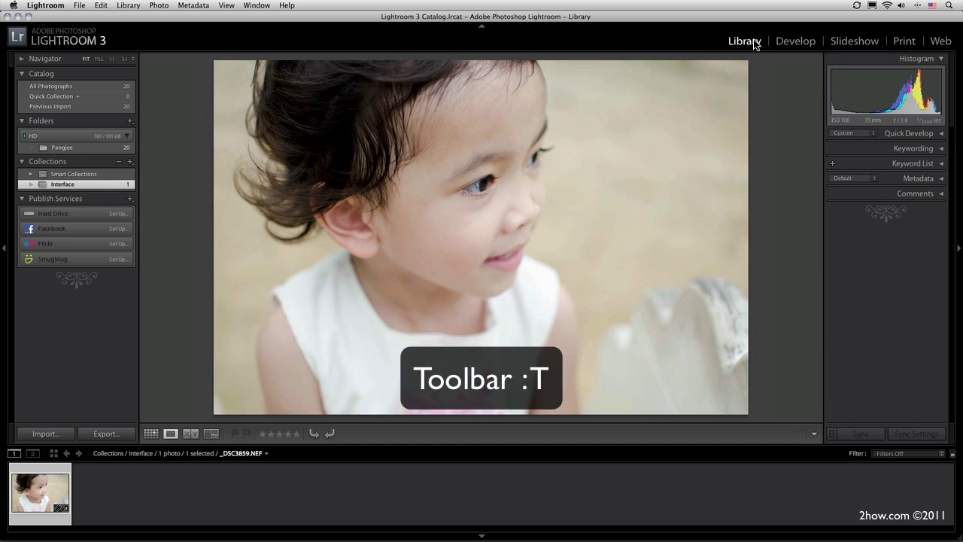
{"action": "key", "text": "t"}
{"action": "key", "text": "t"}
{"action": "key", "text": "t"}
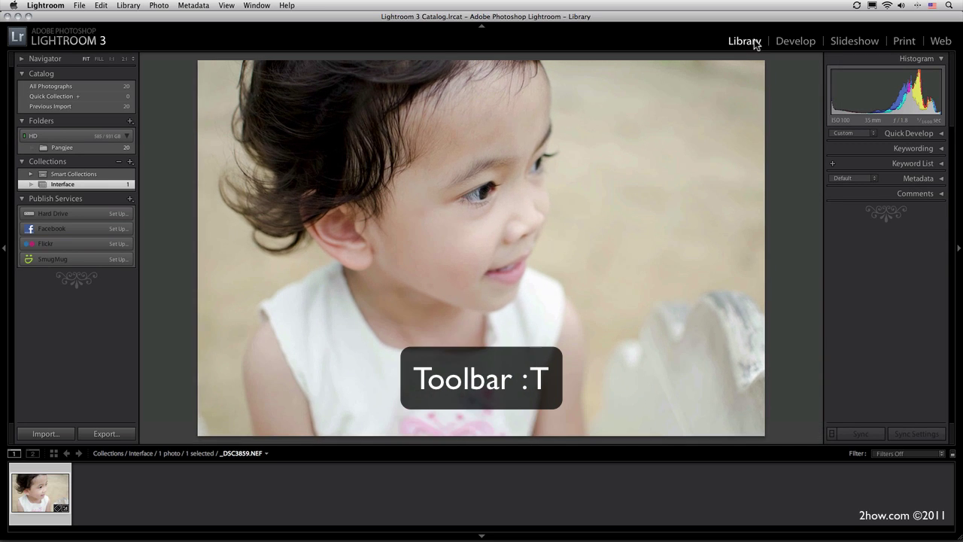
{"action": "key", "text": "t"}
{"action": "key", "text": "t"}
{"action": "key", "text": "t"}
{"action": "key", "text": "t"}
{"action": "key", "text": "t"}
{"action": "key", "text": "t"}
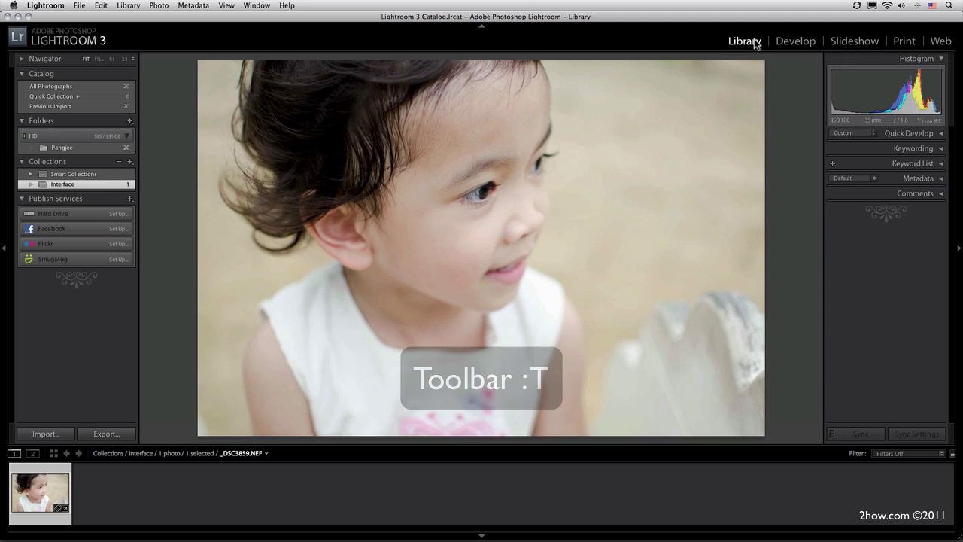
{"action": "key", "text": "t"}
{"action": "key", "text": "t"}
{"action": "key", "text": "t"}
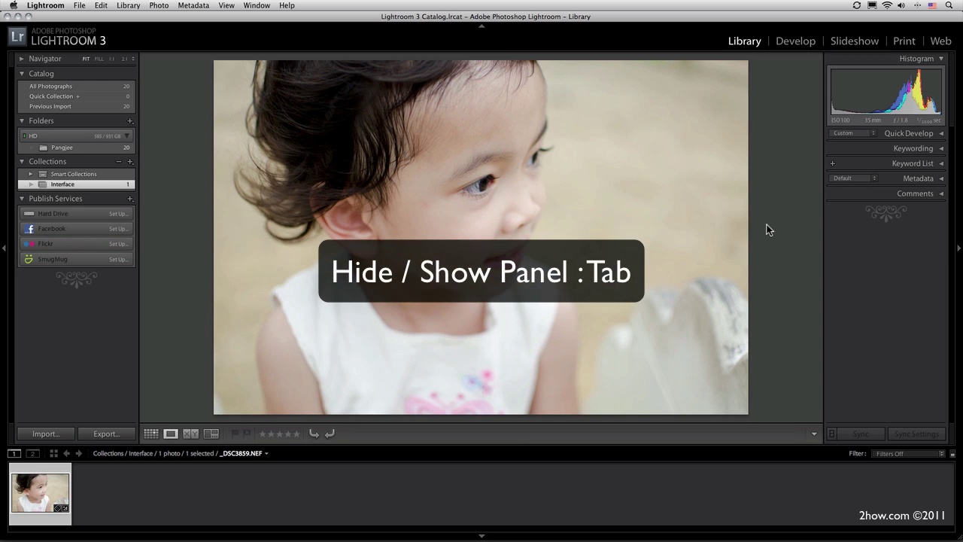
Hide and restore the side panels with Tab, then hide all panels and the filmstrip with Shift-Tab.
{"action": "key", "text": "Tab"}
{"action": "key", "text": "Tab"}
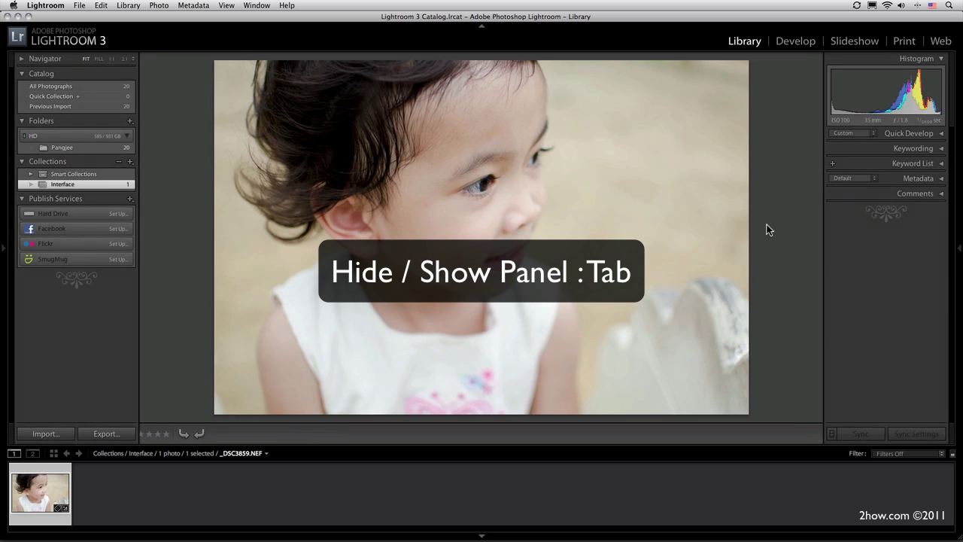
{"action": "key", "text": "Tab"}
{"action": "key", "text": "Tab"}
{"action": "key", "text": "Tab"}
{"action": "key", "text": "Tab"}
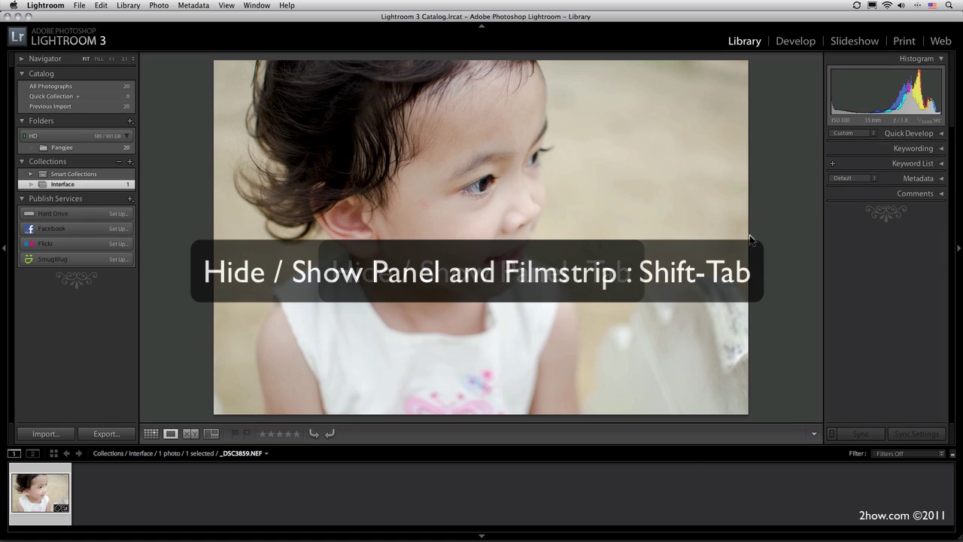
{"action": "key", "text": "shift+Tab"}
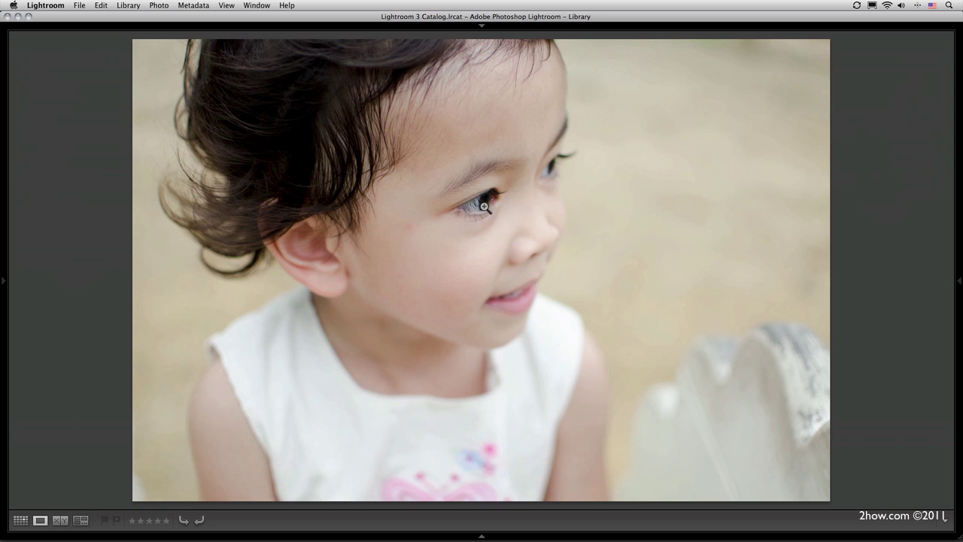
Enter full screen, restore all panels, exit full screen, then collapse the side panels.
{"action": "key", "text": "f"}
{"action": "key", "text": "f"}
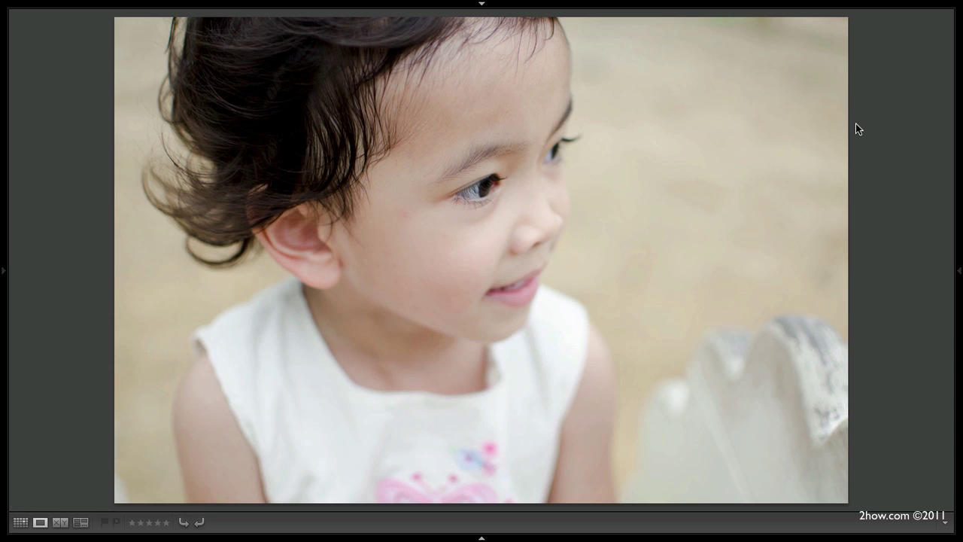
{"action": "key", "text": "shift+Tab"}
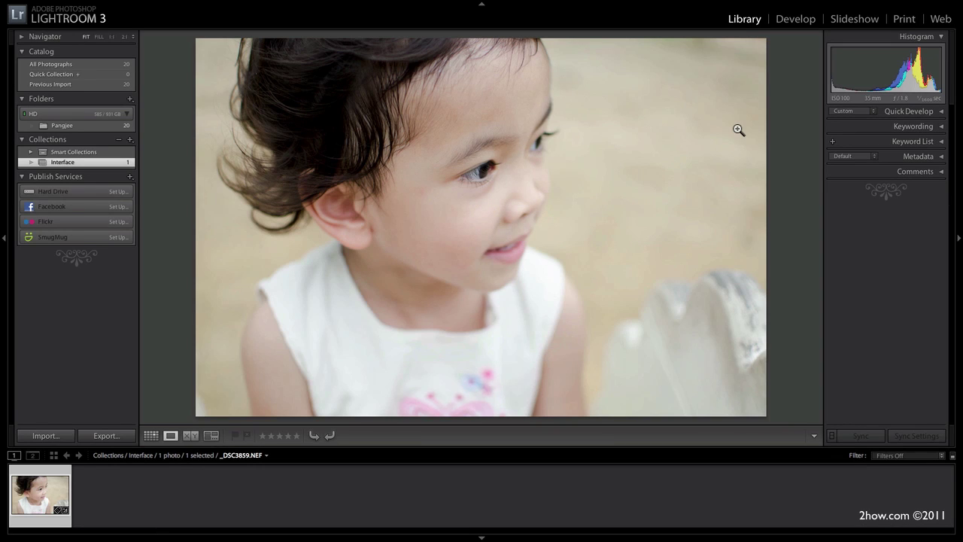
{"action": "key", "text": "f"}
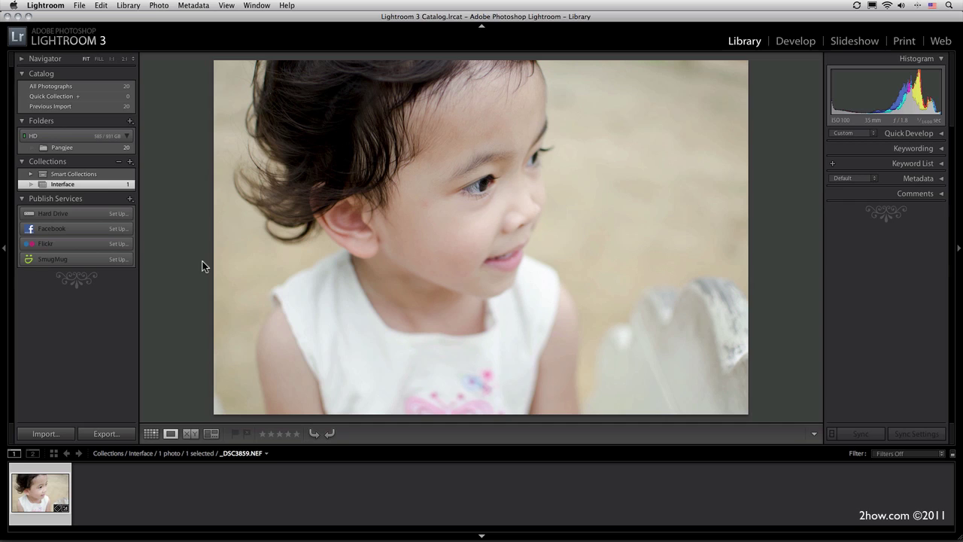
{"action": "key", "text": "Tab"}
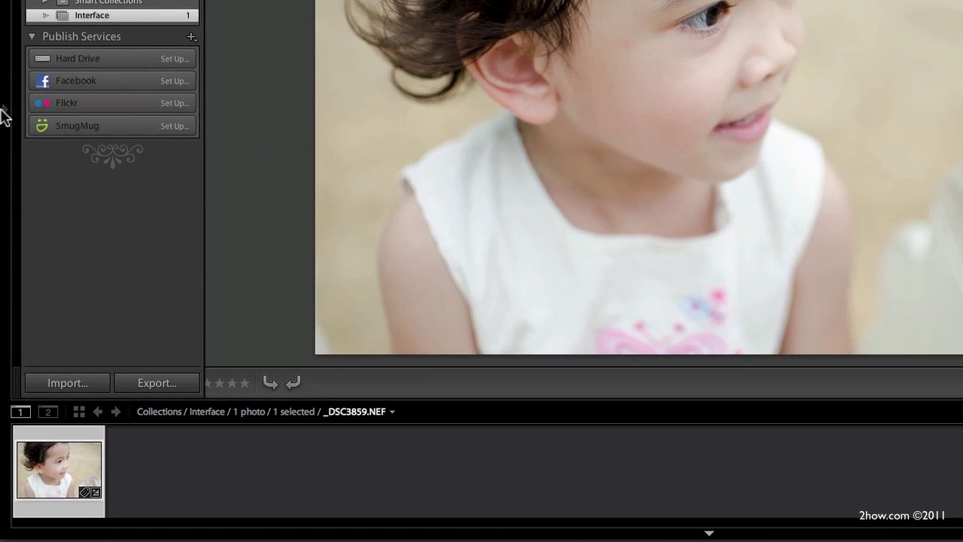
View the left panel's auto-hide options and dismiss the menu without changing anything.
{"action": "right_click", "coordinate": [4, 114]}
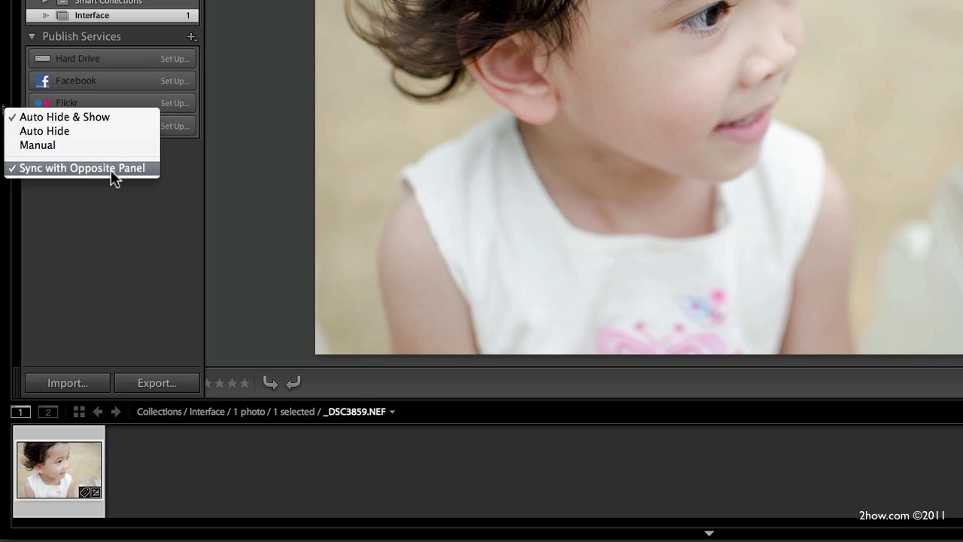
{"action": "left_click", "coordinate": [150, 218]}
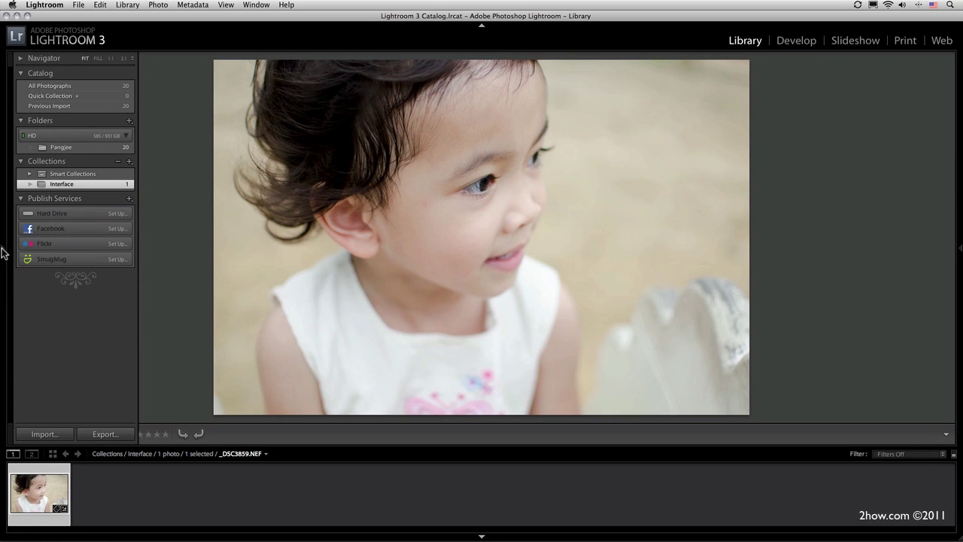
Reveal the right panel, collapse both side panels with Tab, then check the left panel's auto-hide options.
{"action": "left_click", "coordinate": [3, 252]}
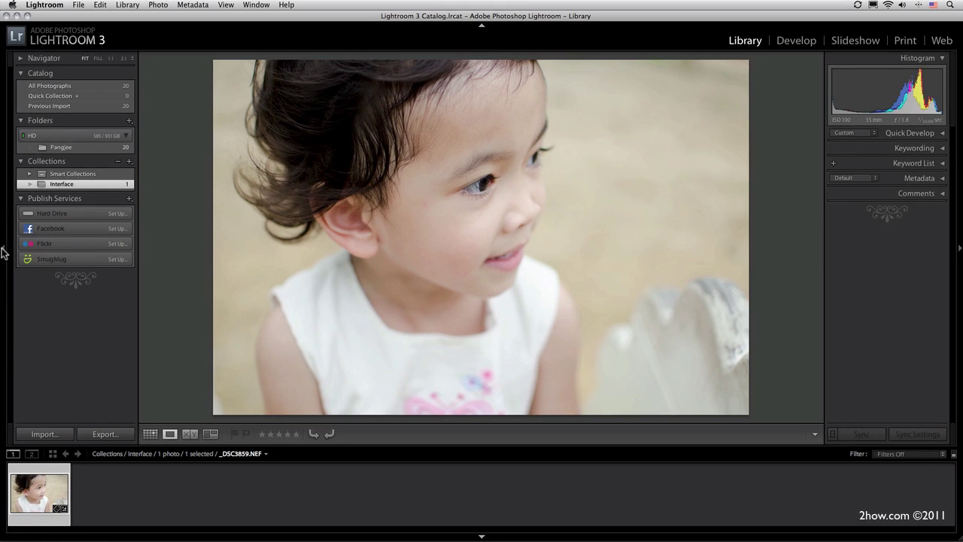
{"action": "key", "text": "Tab"}
{"action": "key", "text": "Tab"}
{"action": "key", "text": "Tab"}
{"action": "key", "text": "Tab"}
{"action": "key", "text": "Tab"}
{"action": "key", "text": "Tab"}
{"action": "right_click", "coordinate": [3, 253]}
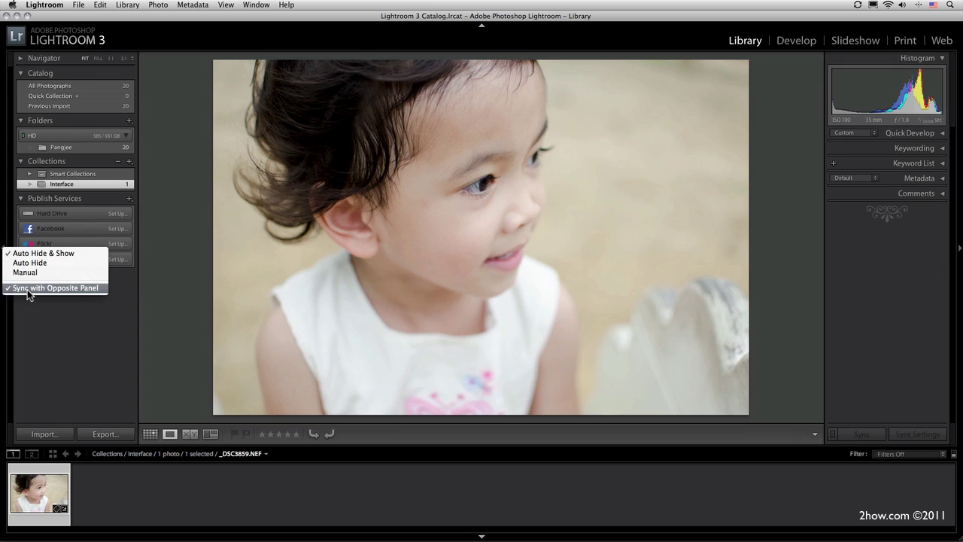
{"action": "left_click", "coordinate": [30, 292]}
Toggle the left panel back open and choose a different auto-hide option for it.
{"action": "left_click", "coordinate": [4, 254]}
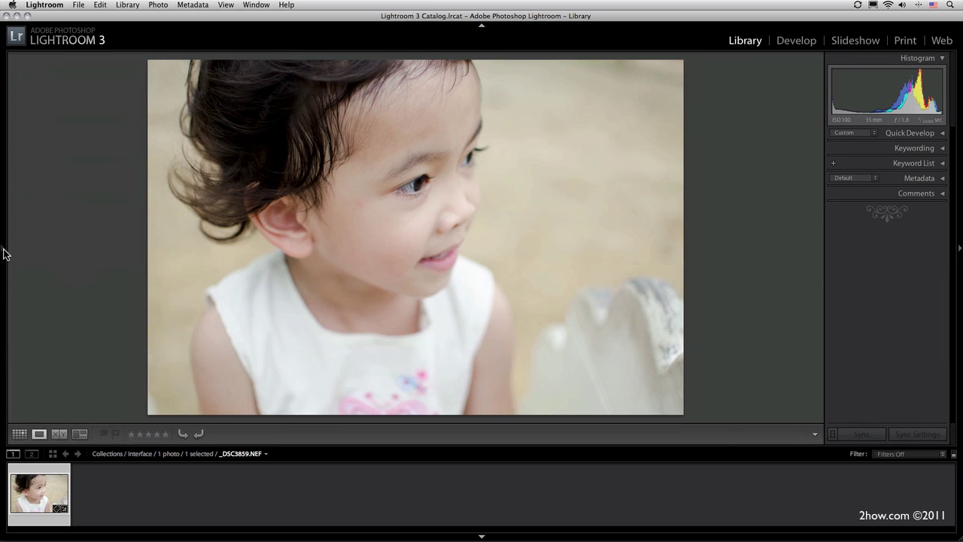
{"action": "left_click", "coordinate": [4, 253]}
{"action": "left_click", "coordinate": [3, 253]}
{"action": "left_click", "coordinate": [4, 253]}
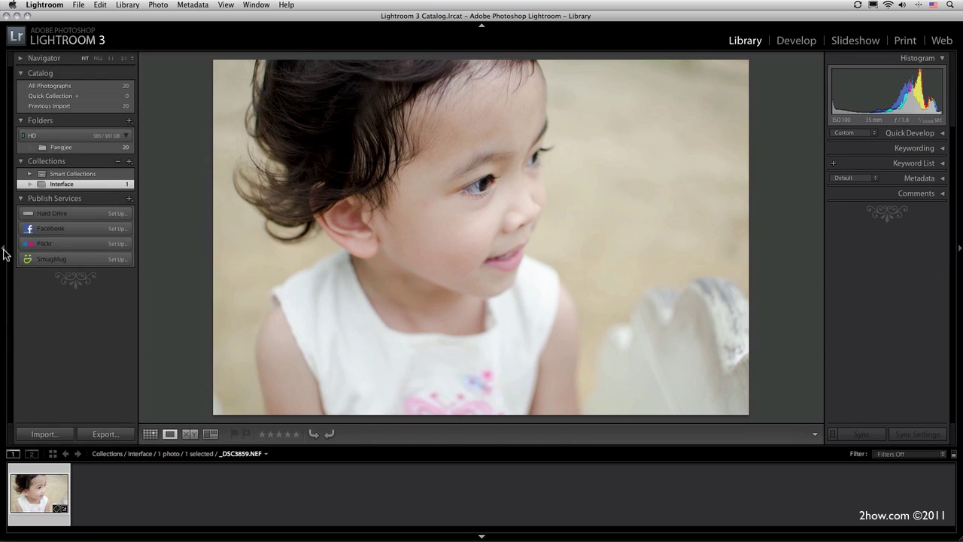
{"action": "left_click", "coordinate": [4, 254]}
{"action": "left_click", "coordinate": [4, 252]}
{"action": "left_click", "coordinate": [3, 252]}
{"action": "left_click", "coordinate": [3, 252]}
{"action": "right_click", "coordinate": [4, 252]}
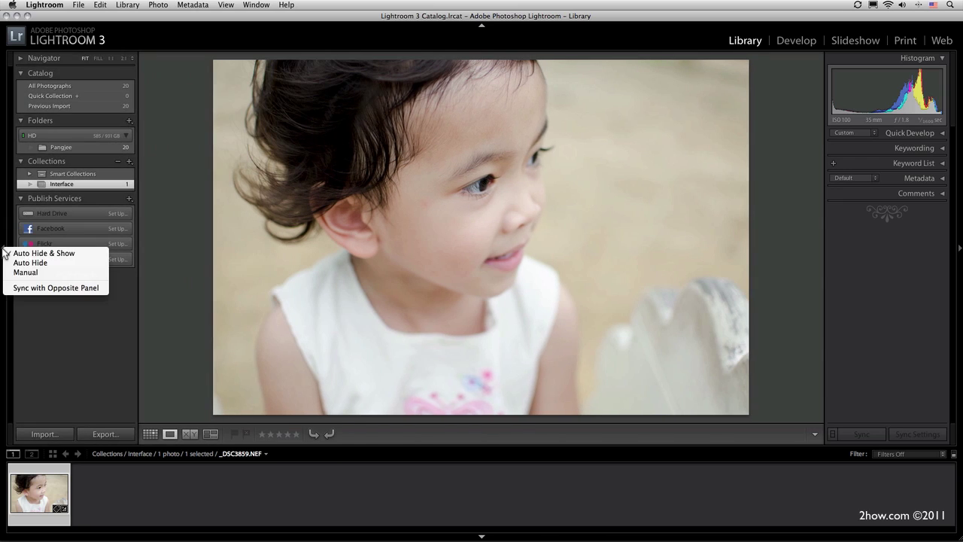
{"action": "left_click", "coordinate": [26, 284]}
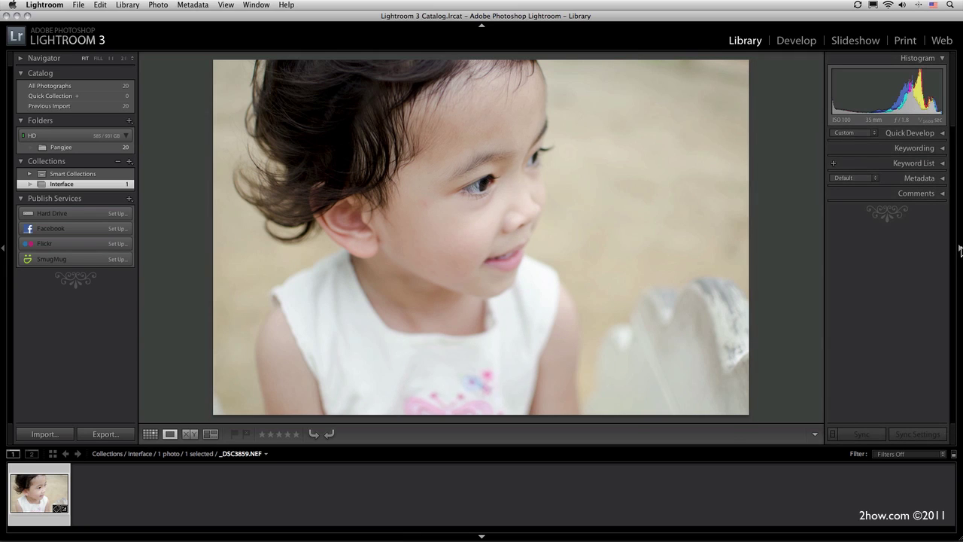
{"action": "key", "text": "Tab"}
{"action": "key", "text": "Tab"}
{"action": "key", "text": "Tab"}
{"action": "key", "text": "Tab"}
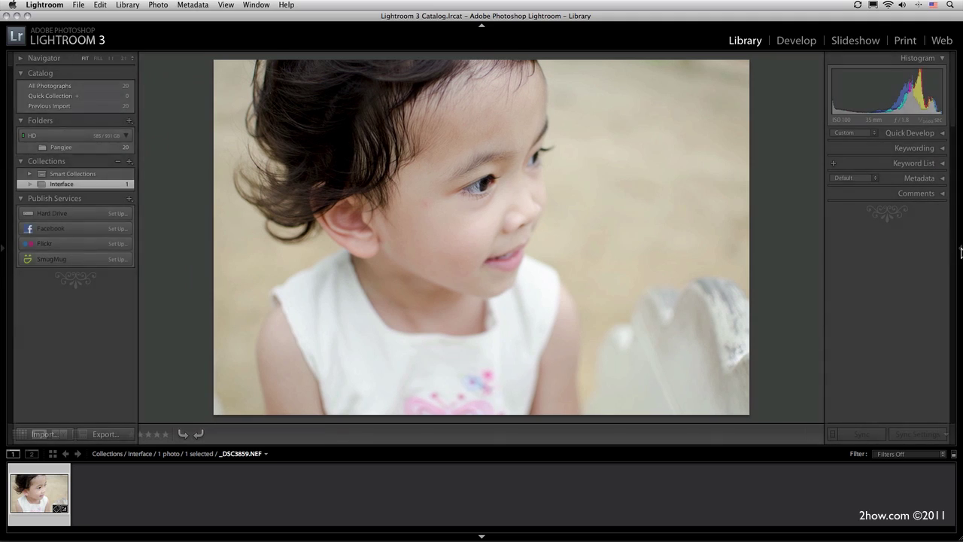
{"action": "key", "text": "Tab"}
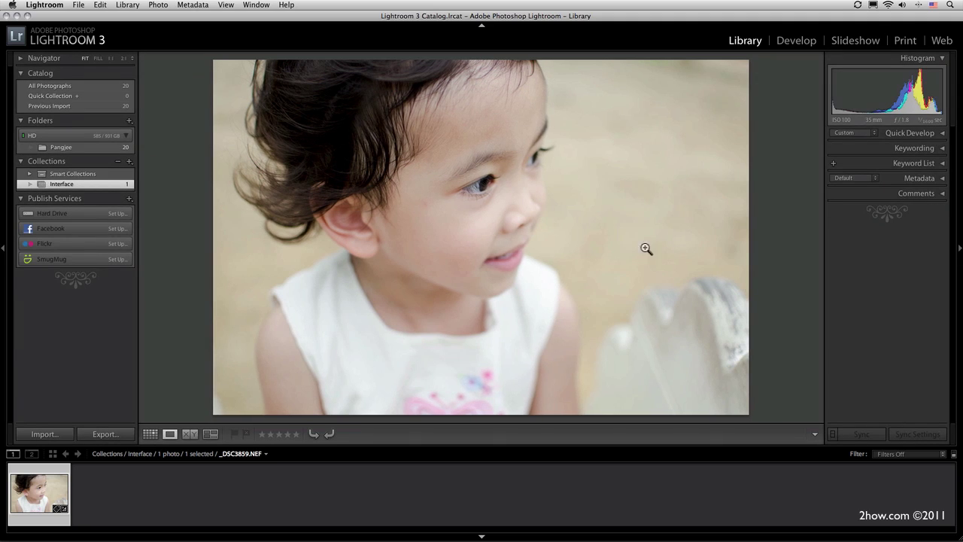